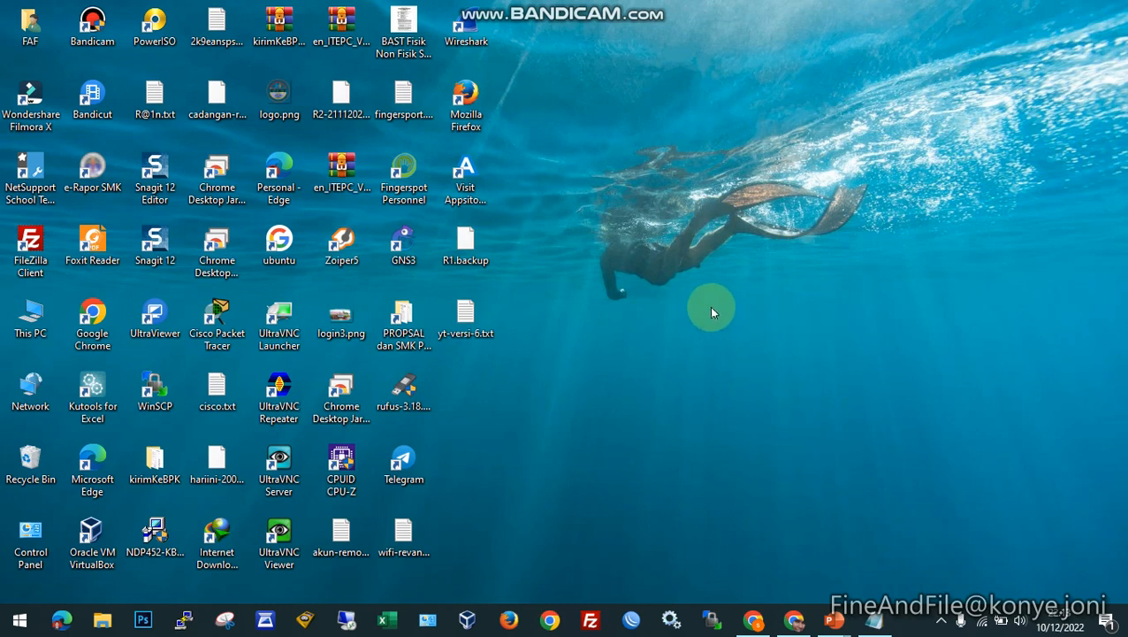
- Switch to the untitled Notepad notes, insert "Nama" before "pro", and add a "Tema:" line above it
left_click(758, 608)
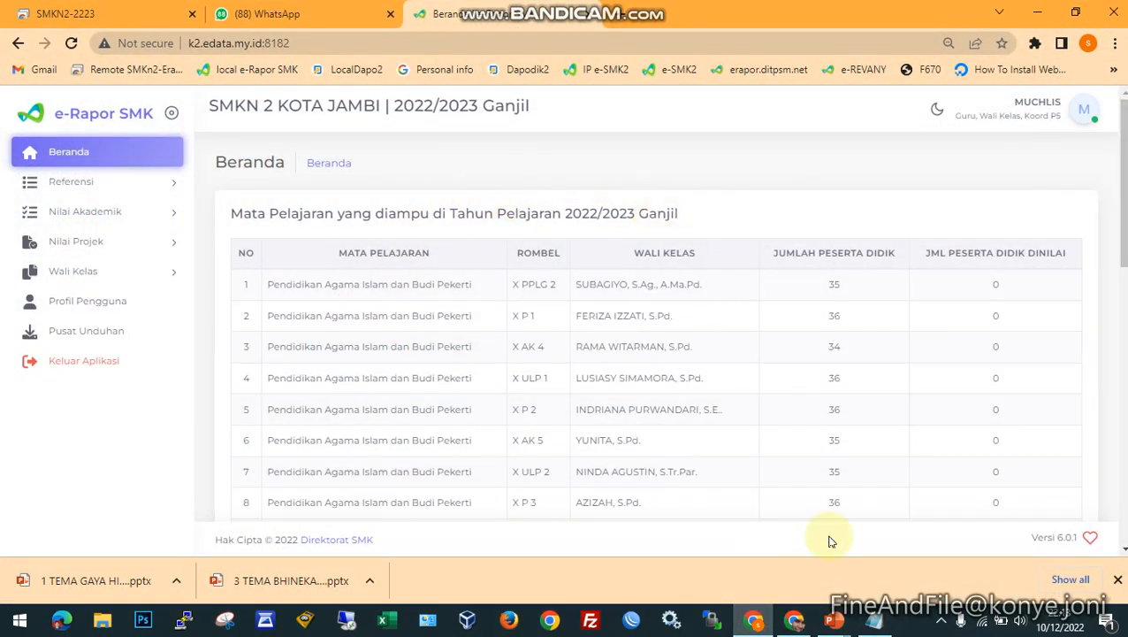
left_click(874, 619)
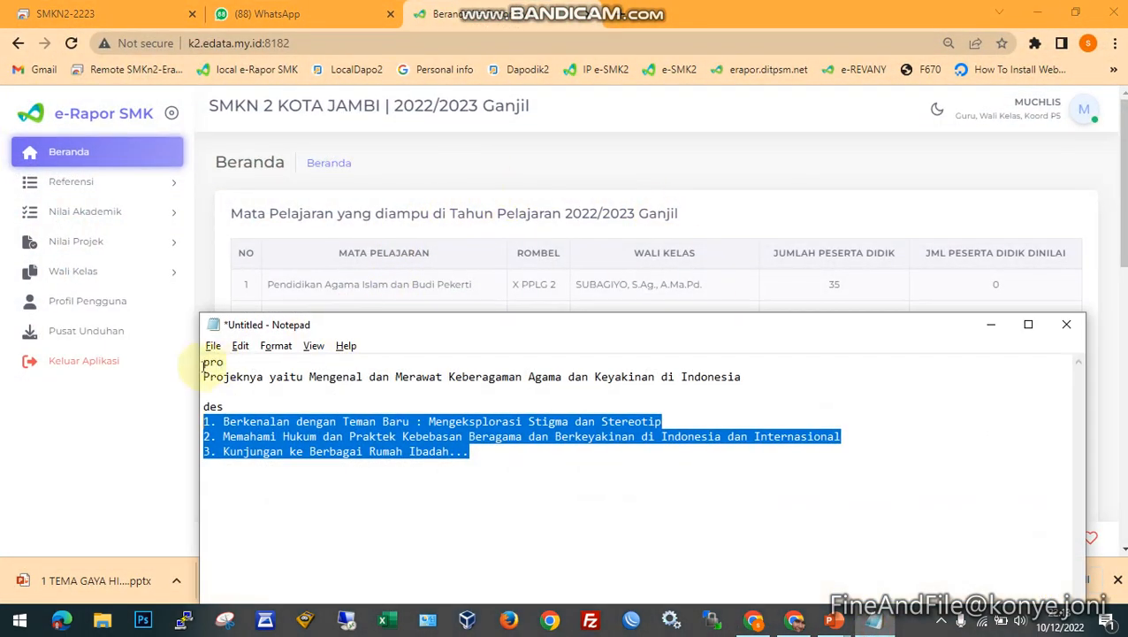
left_click(227, 362)
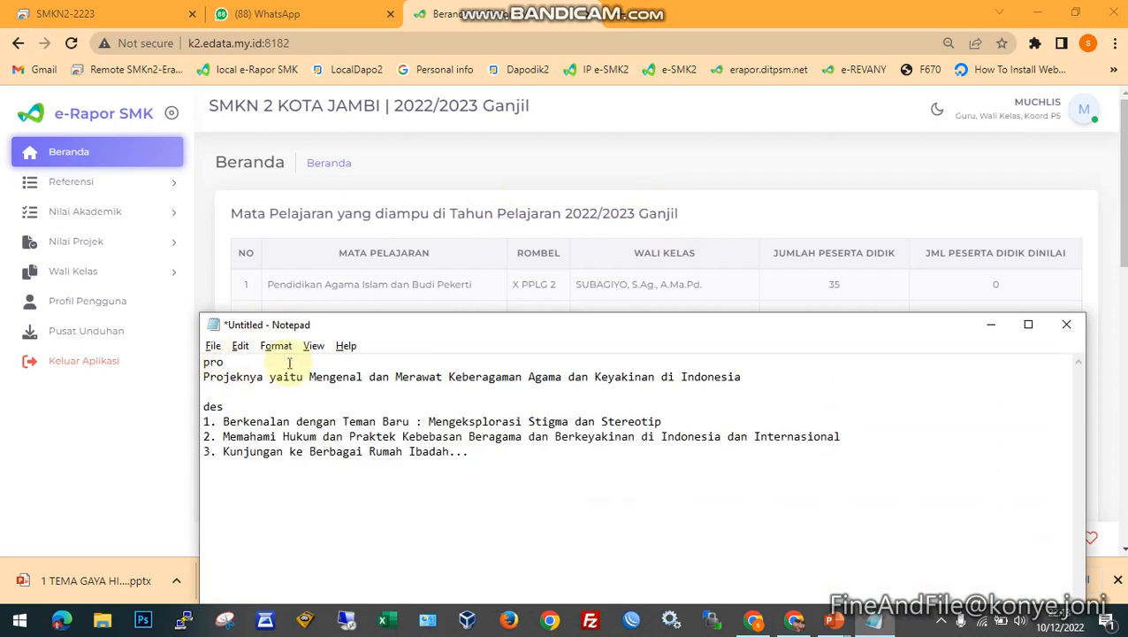
type("Nama")
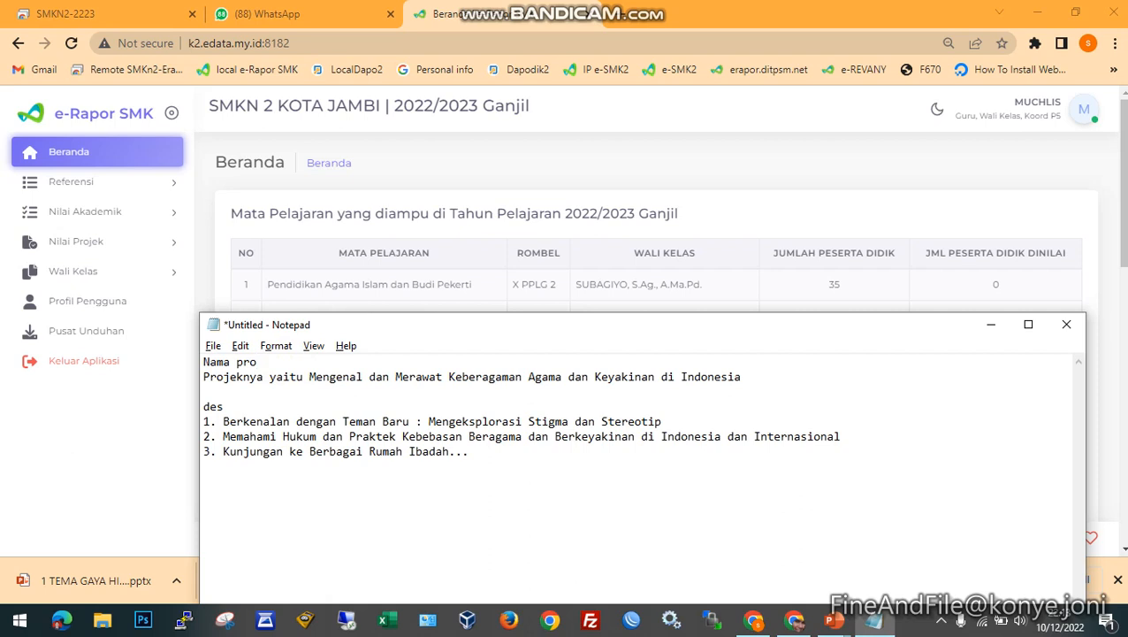
key("Return")
key("Up")
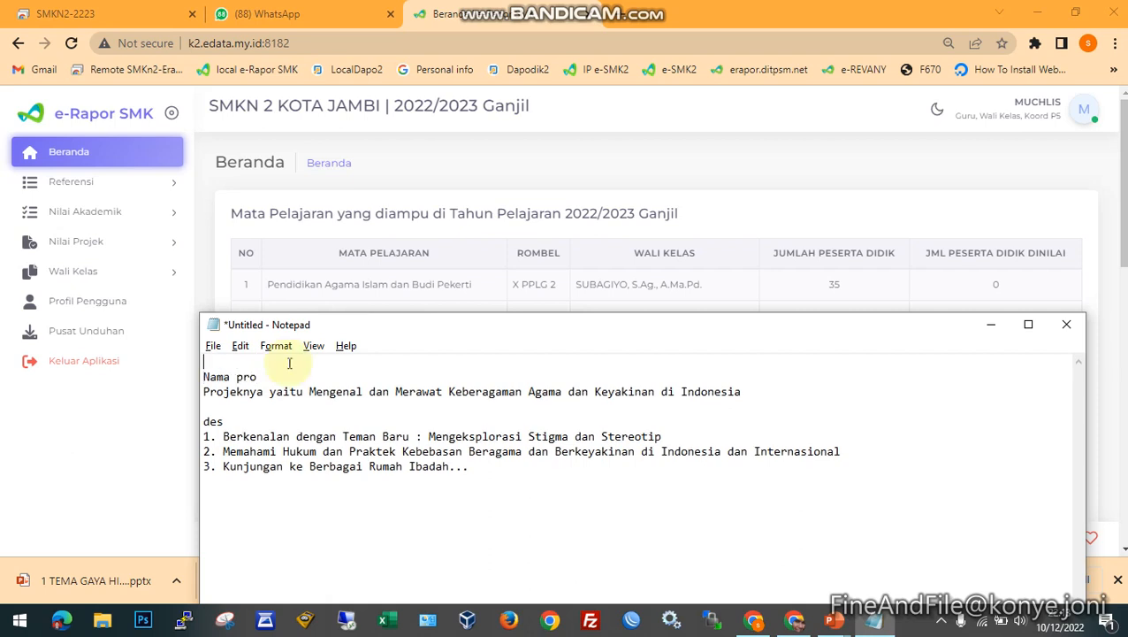
type("Tema:")
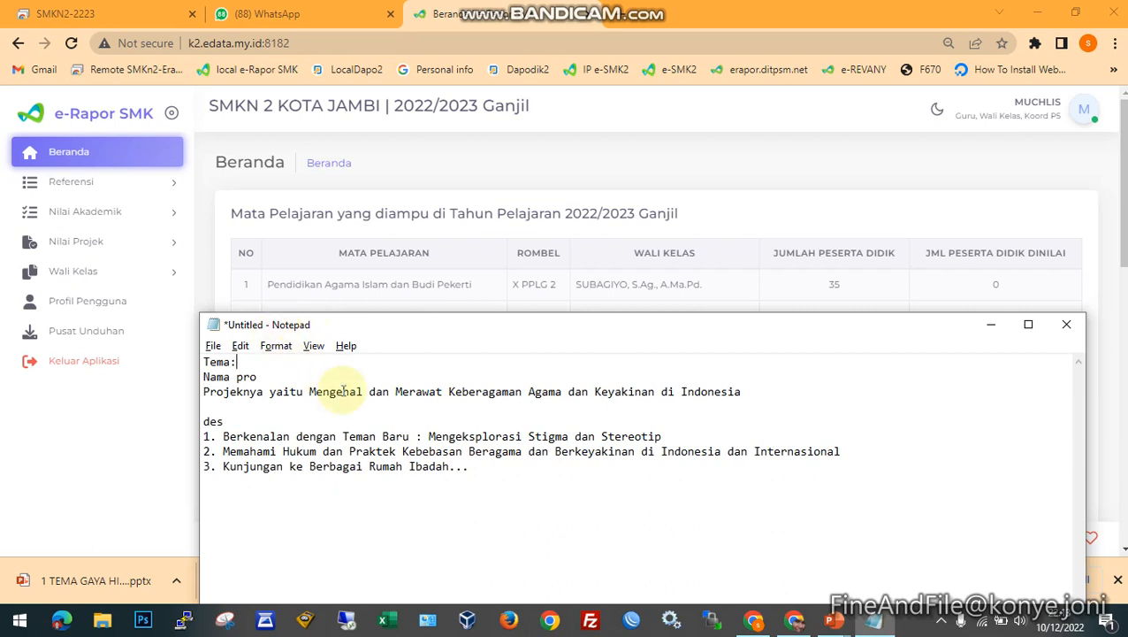
- Return to e-Rapor SMK in the browser and start a new P5 plan under the Nilai Projek planning (Perencanaan) page
left_click(645, 139)
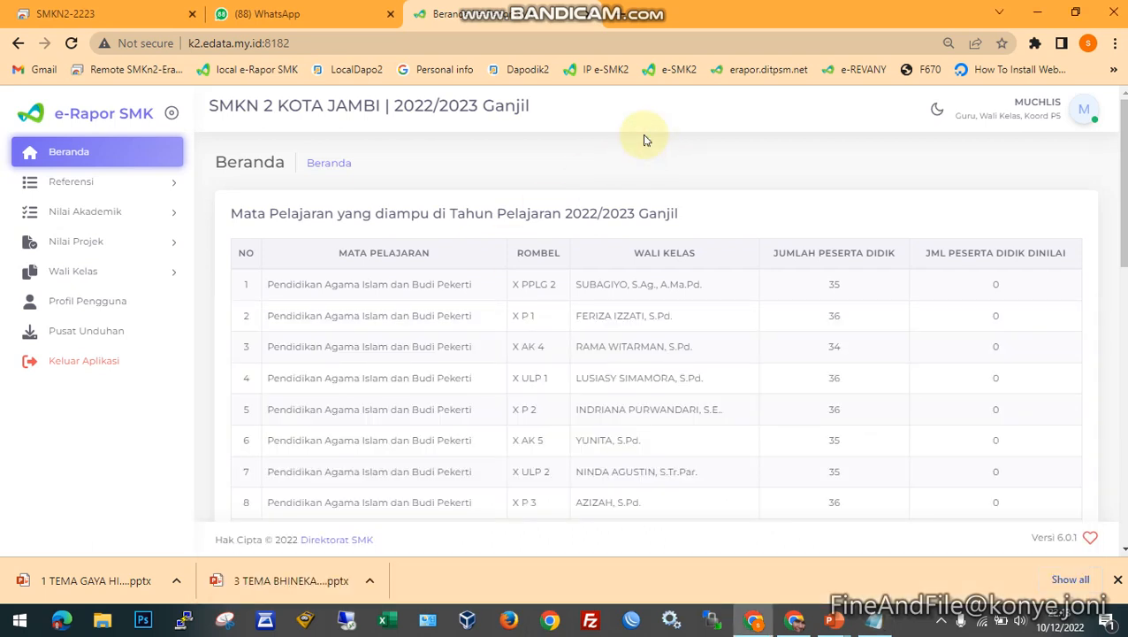
left_click(876, 622)
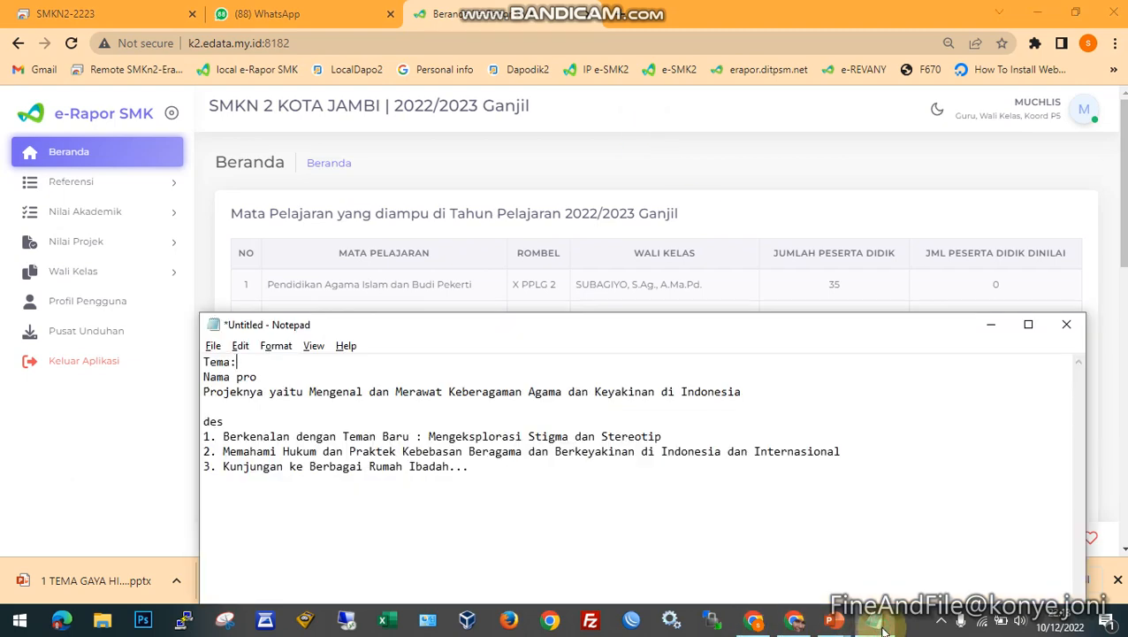
left_click(878, 623)
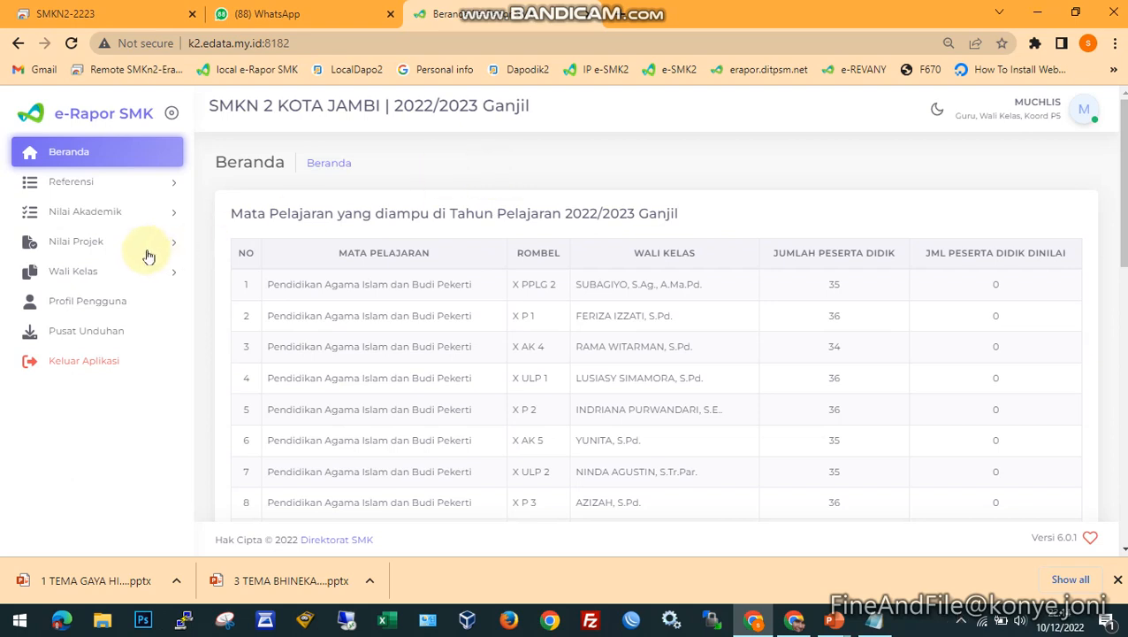
left_click(60, 244)
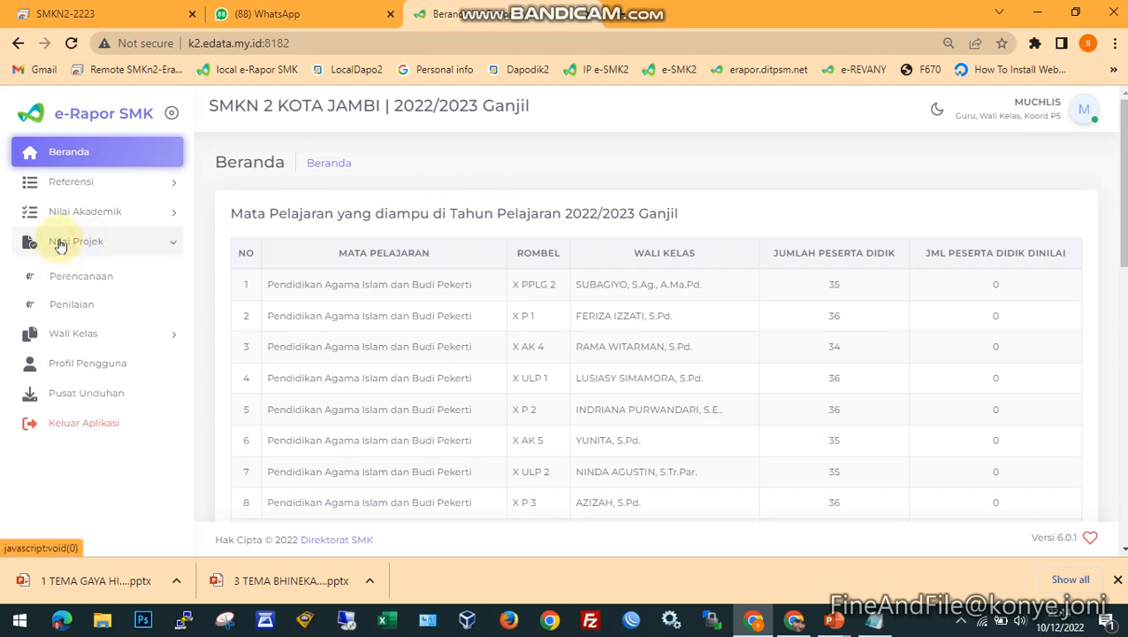
left_click(94, 281)
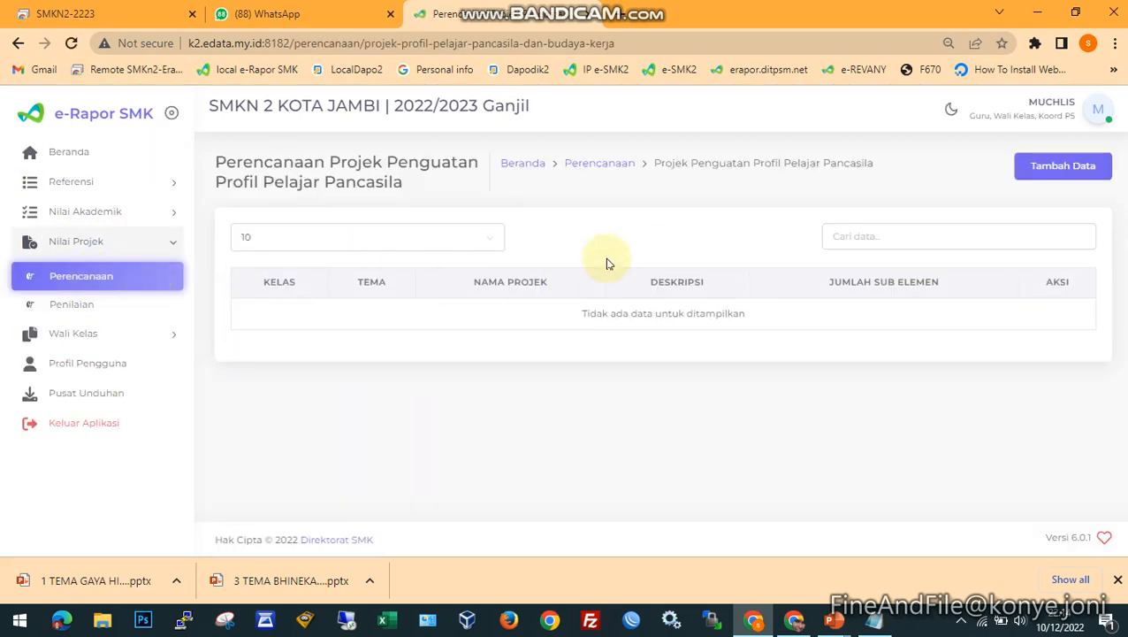
left_click(1048, 174)
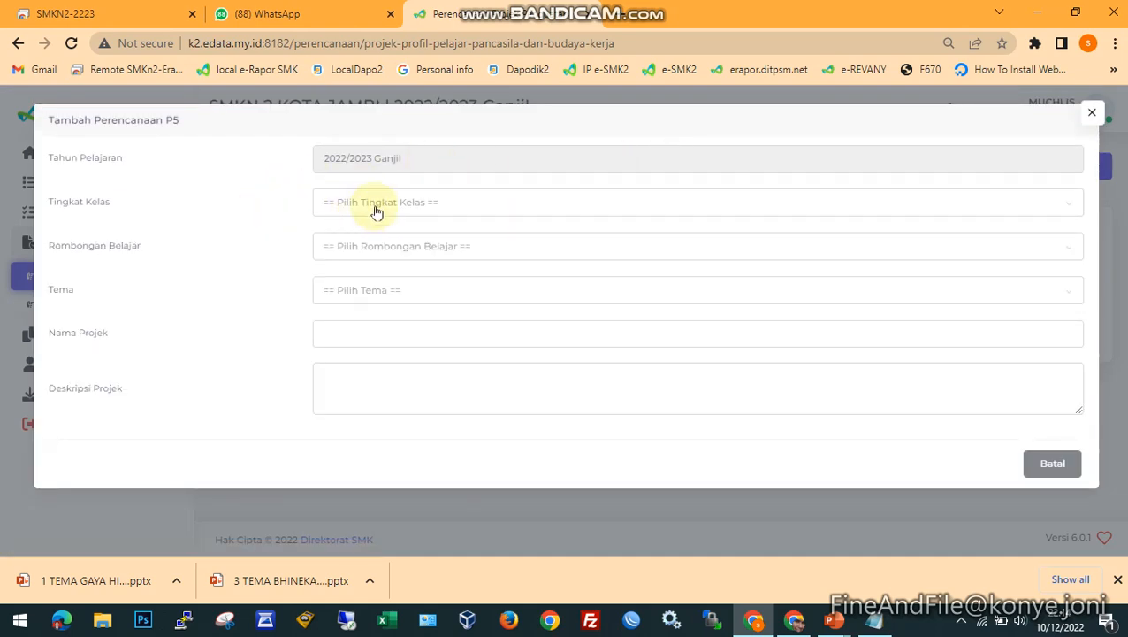
- Set the plan's Tingkat Kelas to Kelas 10, Rombongan Belajar to X PPLG 1, and Tema to Bhineka Tunggal Ika
left_click(339, 206)
left_click(341, 264)
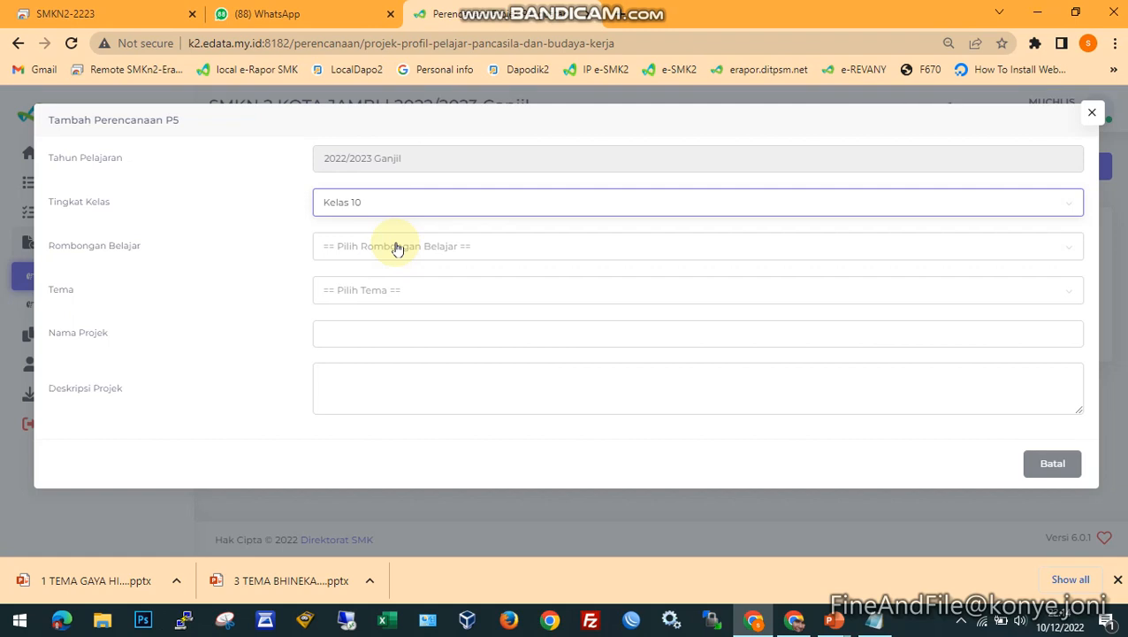
left_click(397, 249)
left_click(365, 314)
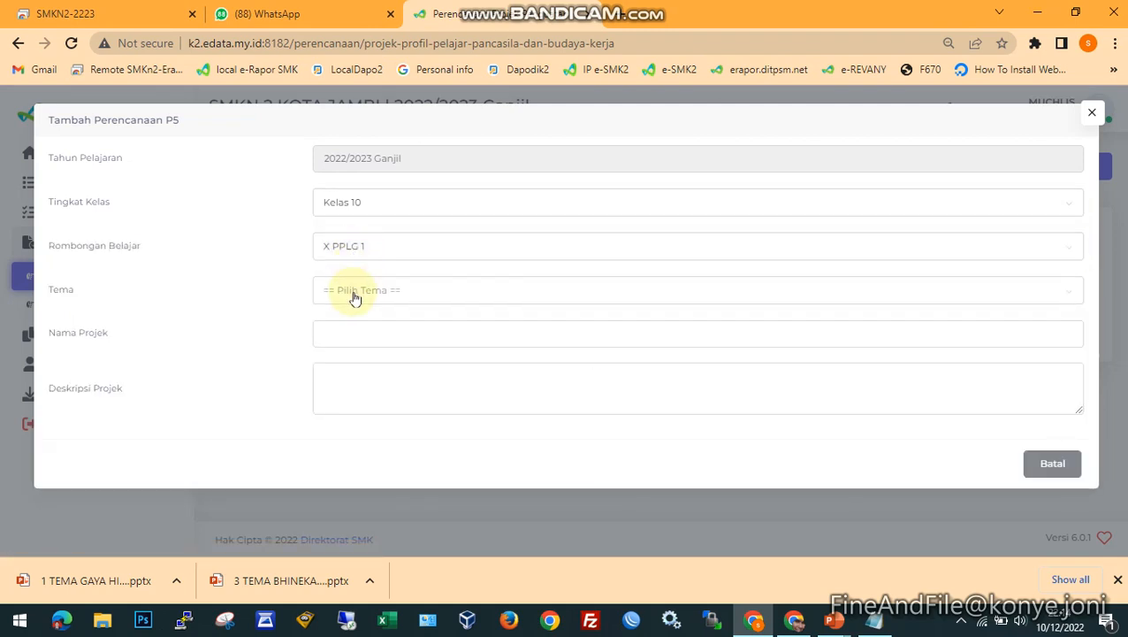
left_click(355, 294)
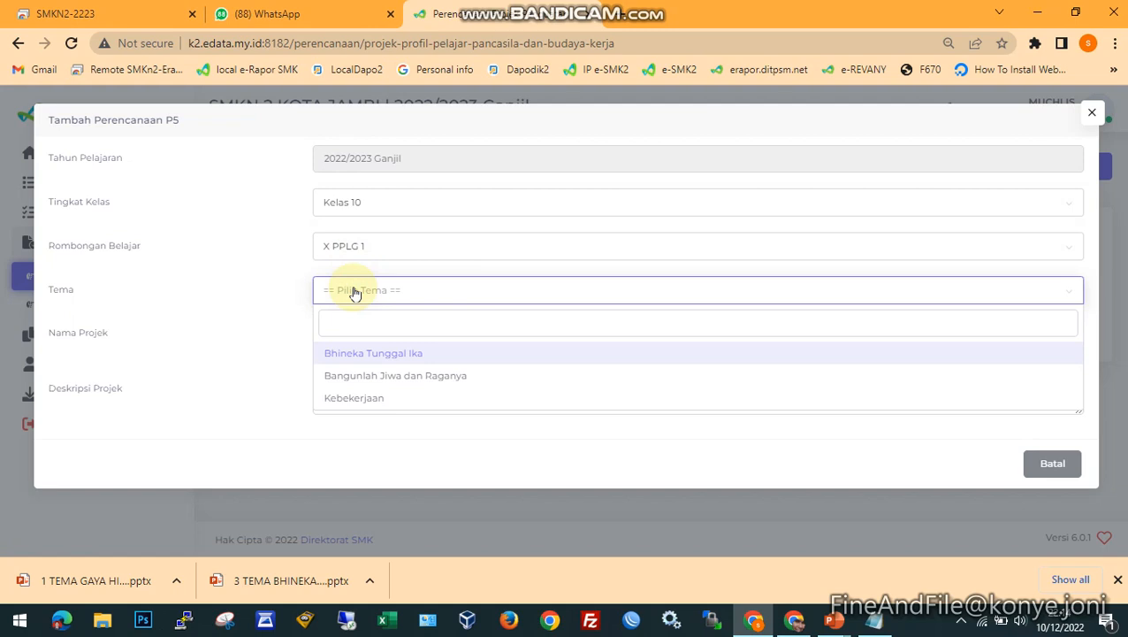
left_click(372, 355)
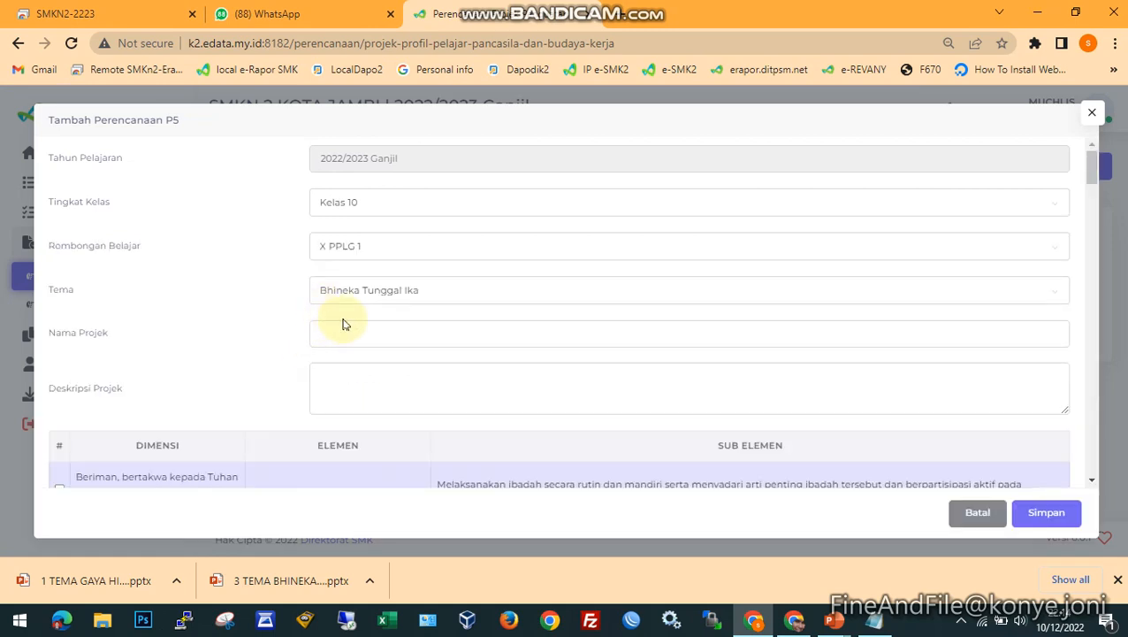
- Fill Nama Projek with "Projeknya yaitu Mengenal dan Merawat Keberagaman Agama dan Keyakinan di Indonesia", copied from the Notepad notes
left_click(344, 334)
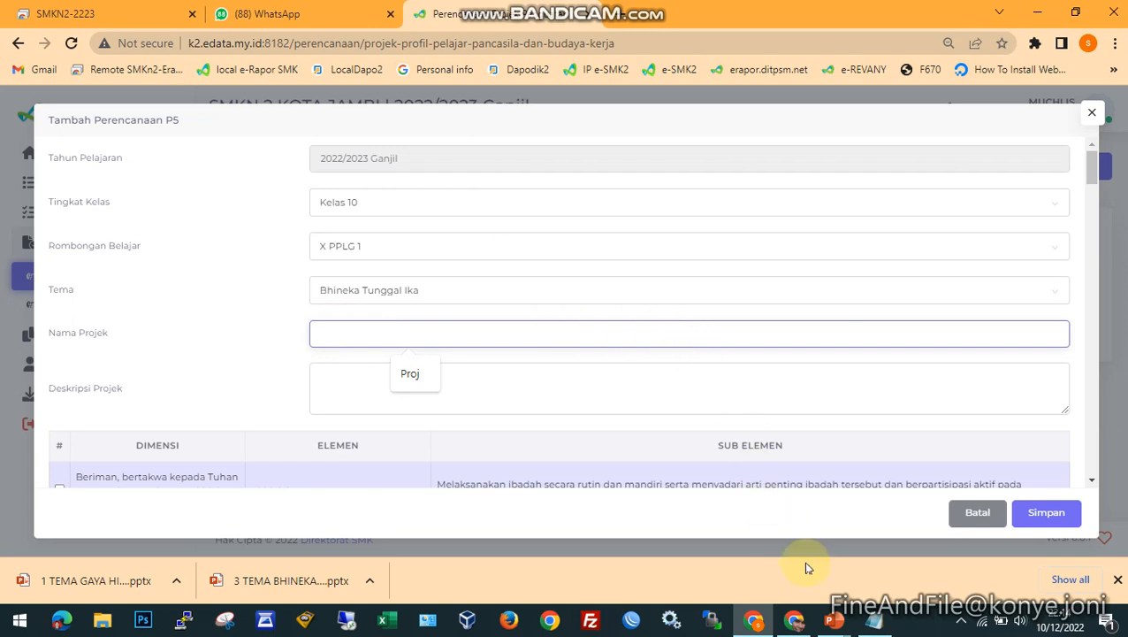
mouse_move(881, 627)
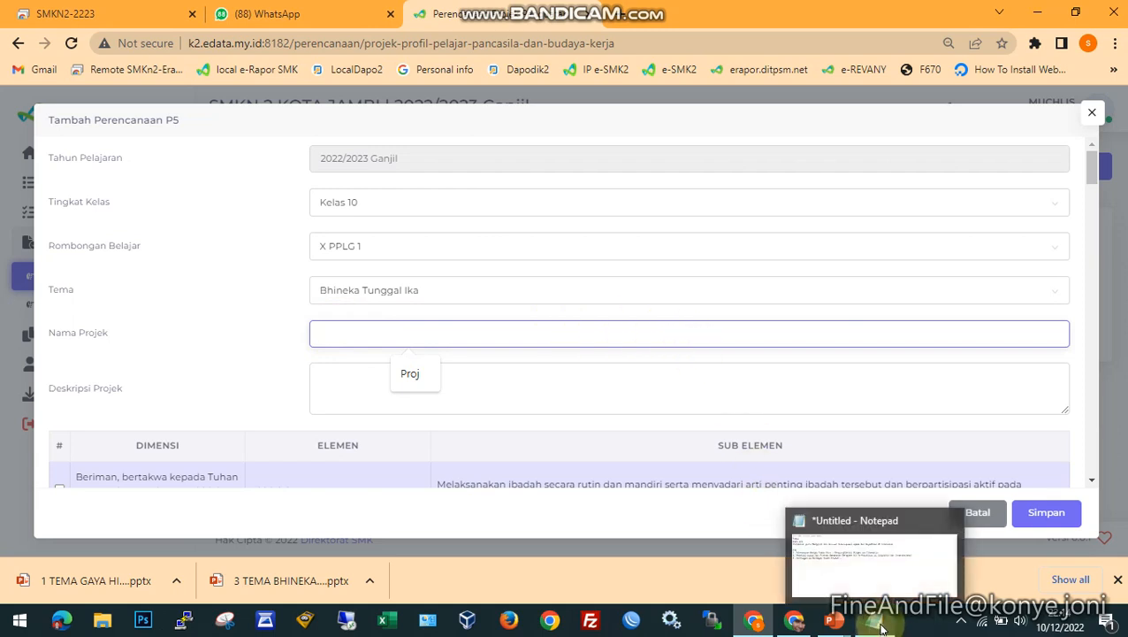
left_click(882, 627)
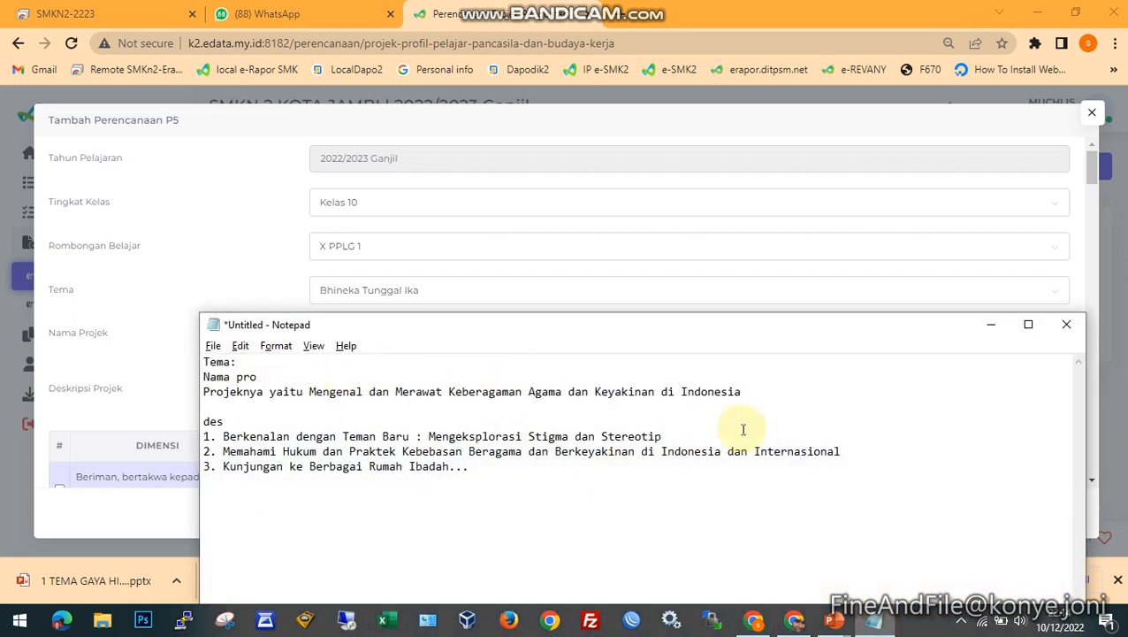
key("ctrl+shift+Right")
key("ctrl+shift+Right")
key("ctrl+shift+Right")
key("ctrl+shift+Right")
key("ctrl+shift+Right")
key("ctrl+shift+Right")
key("ctrl+shift+Right")
key("ctrl+shift+Right")
key("ctrl+shift+Right")
key("ctrl+shift+Right")
key("ctrl+shift+Right")
key("ctrl+c")
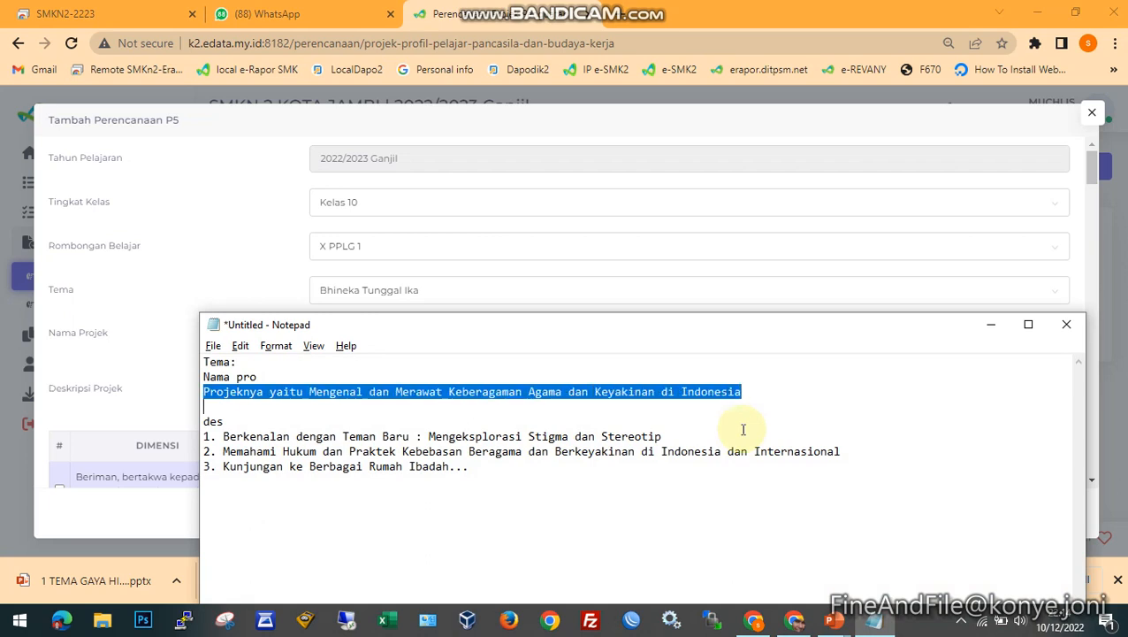
left_click(239, 260)
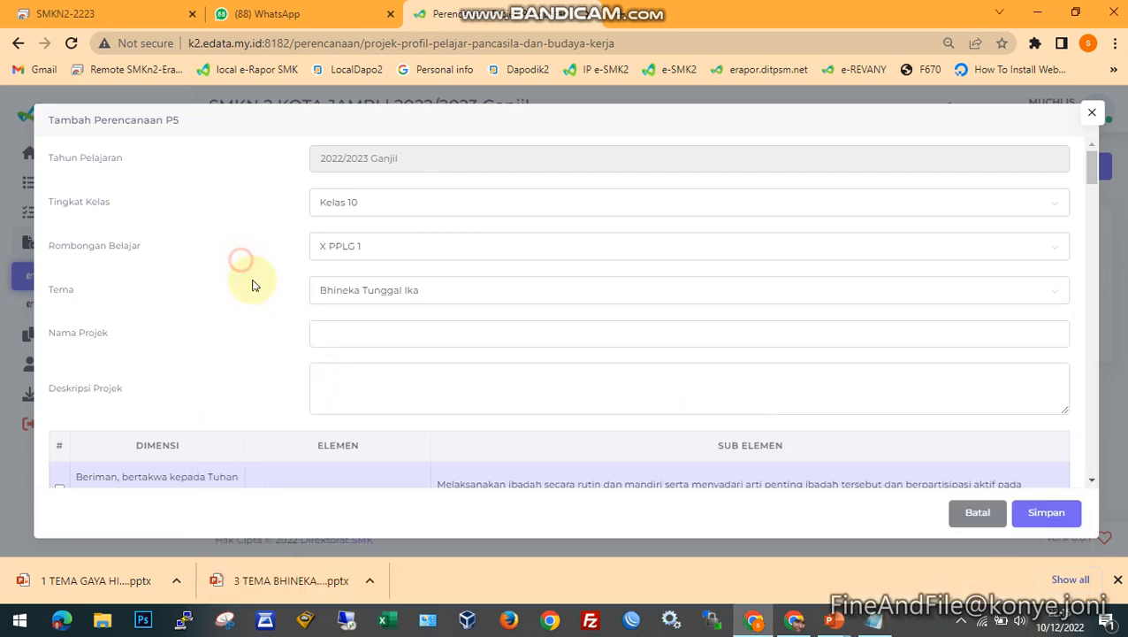
left_click(352, 330)
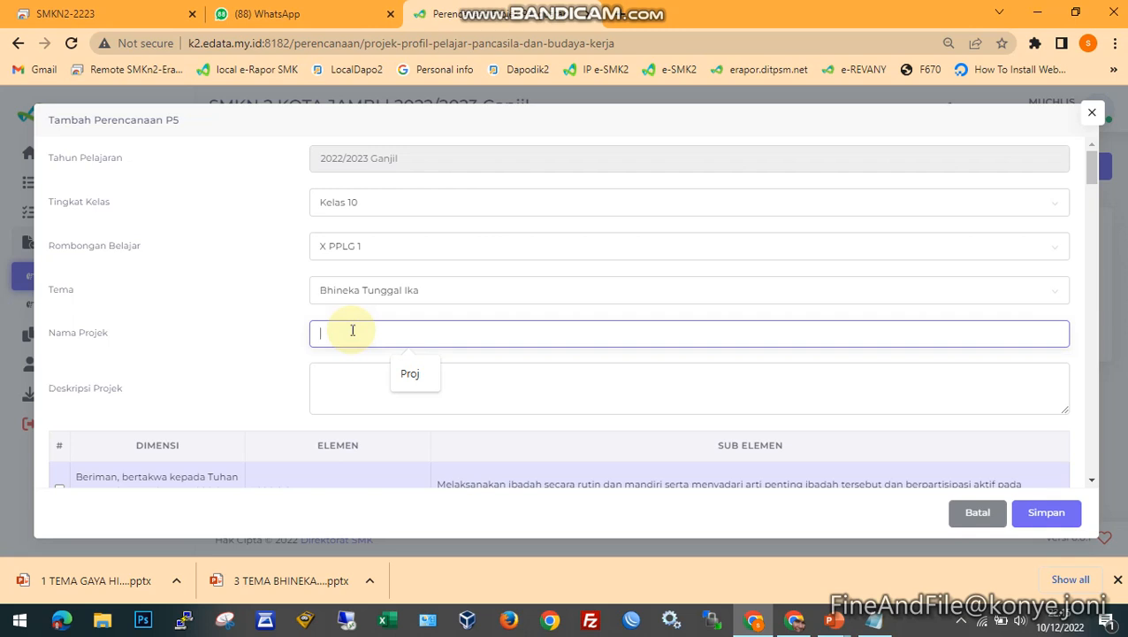
key("ctrl+v")
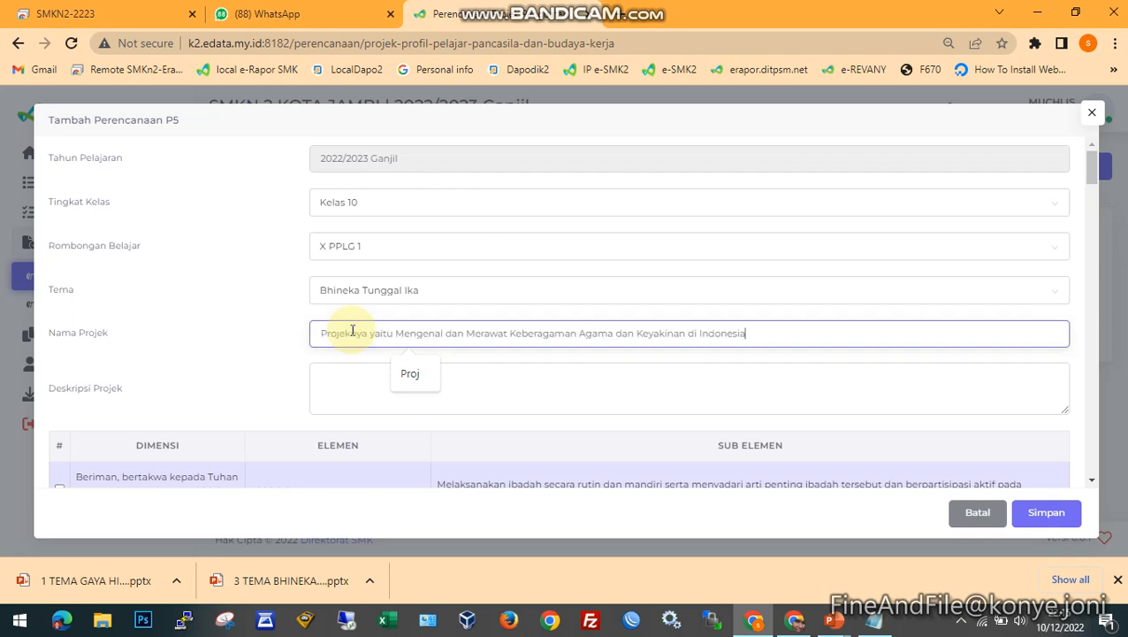
- Fill Deskripsi Projek with the three numbered lines under "des" in the Notepad notes, from "Berkenalan dengan Teman Baru" to "Kunjungan ke Berbagai Rumah Ibadah..."
left_click(347, 390)
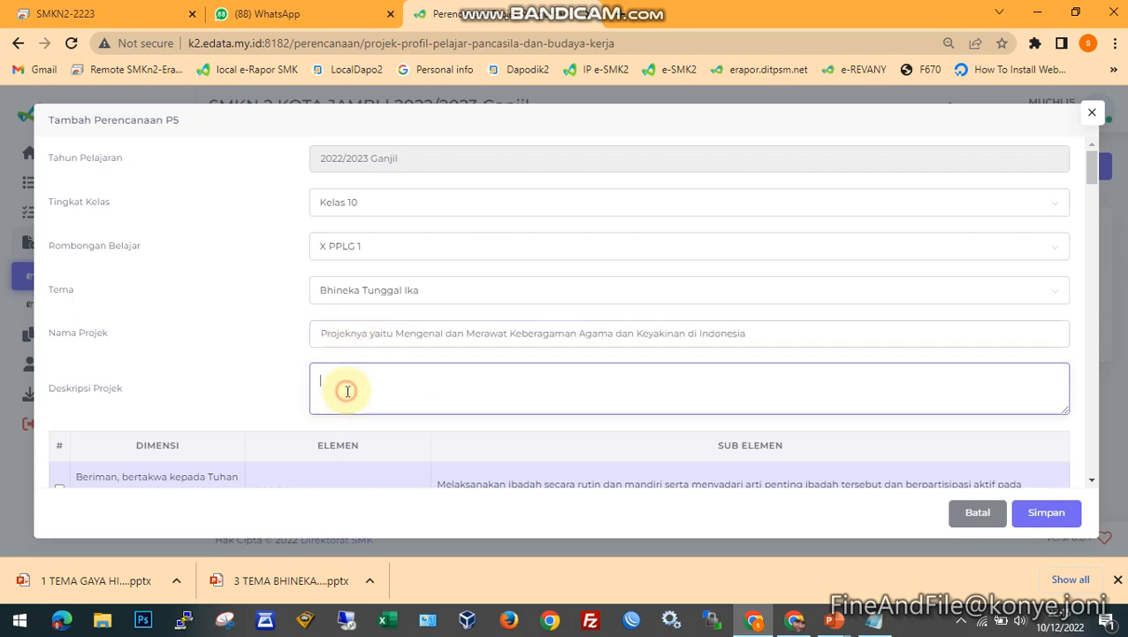
left_click(874, 619)
left_click_drag(203, 436, 480, 472)
key("ctrl+c")
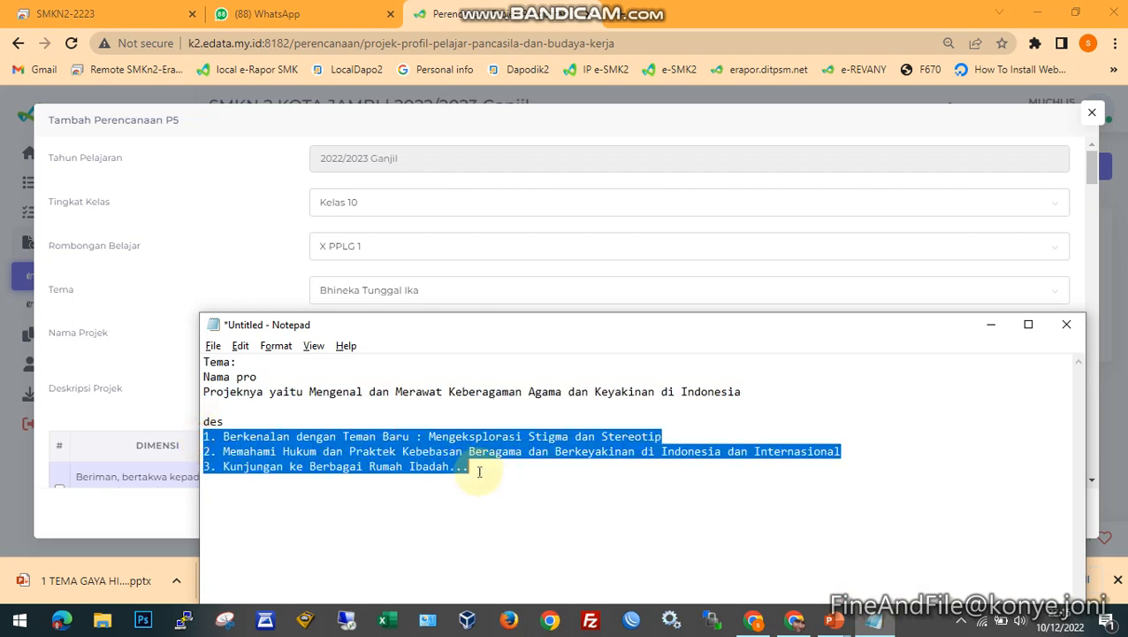
left_click(211, 247)
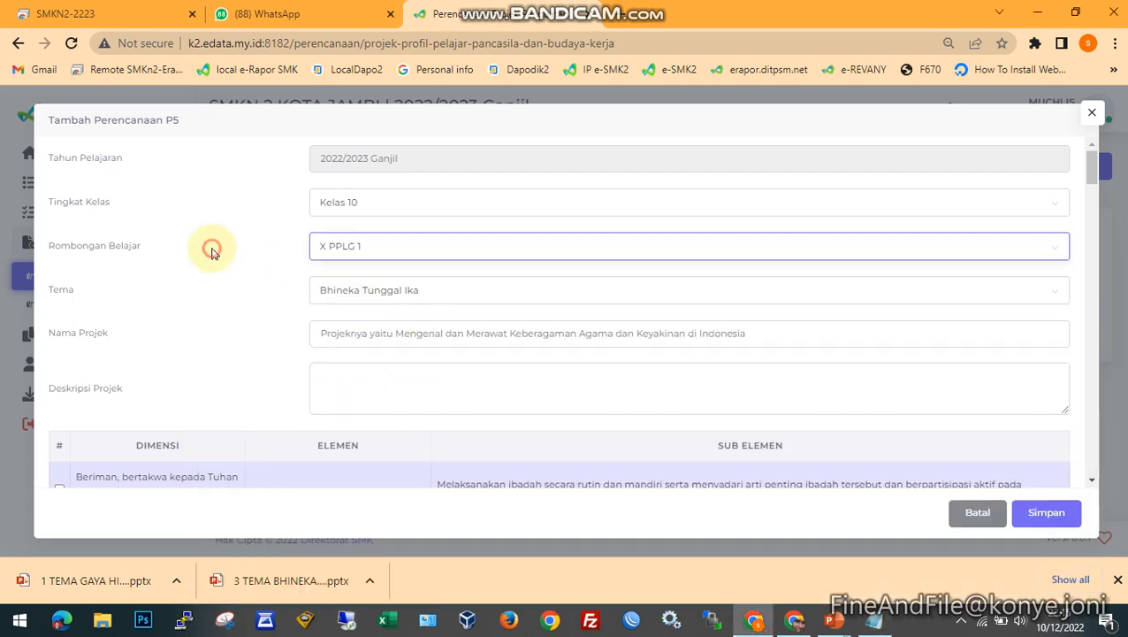
left_click(362, 380)
key("ctrl+v")
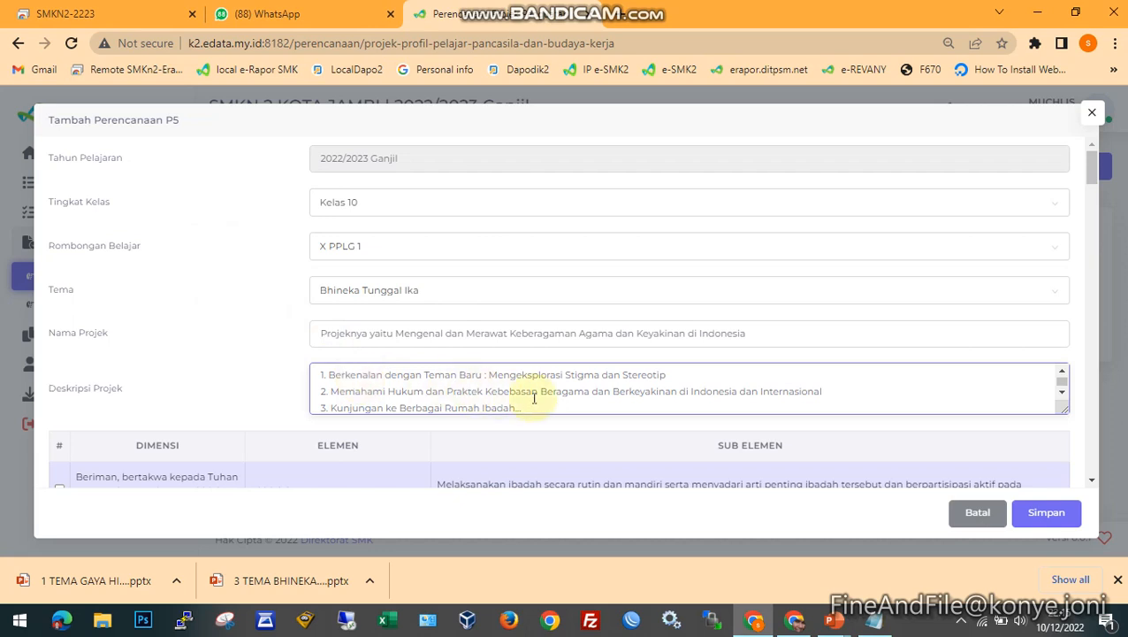
scroll(558, 404, "down", 1)
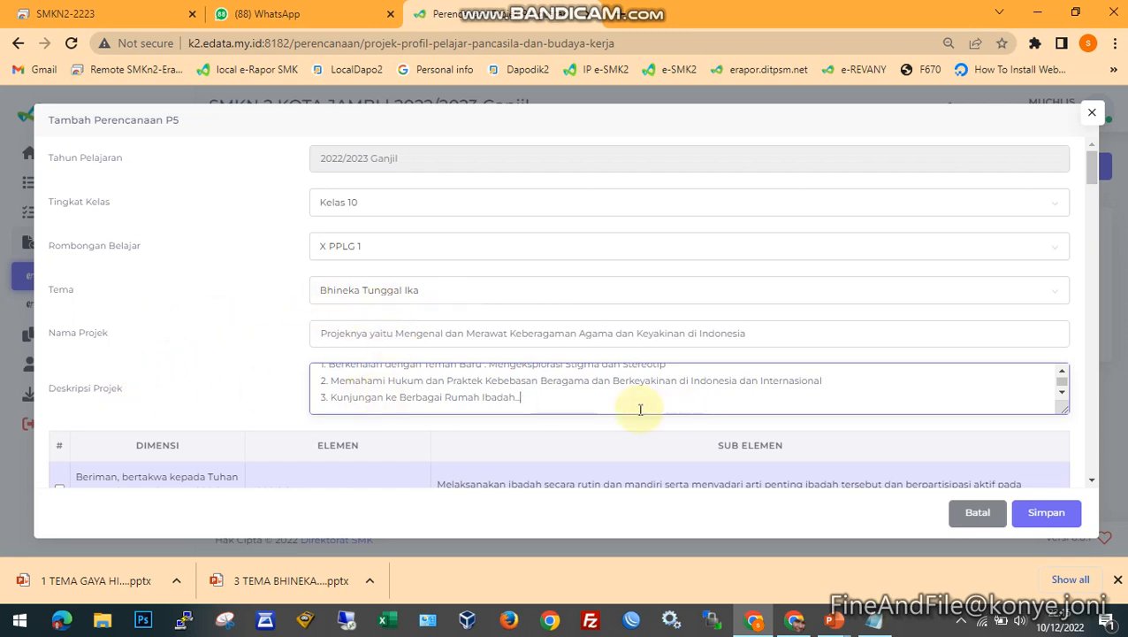
- Select the first three sub-elements of the Beriman, bertakwa kepada Tuhan Yang Maha Esa dimension: one Akhlak beragama and two Akhlak pribadi
scroll(247, 394, "down", 2)
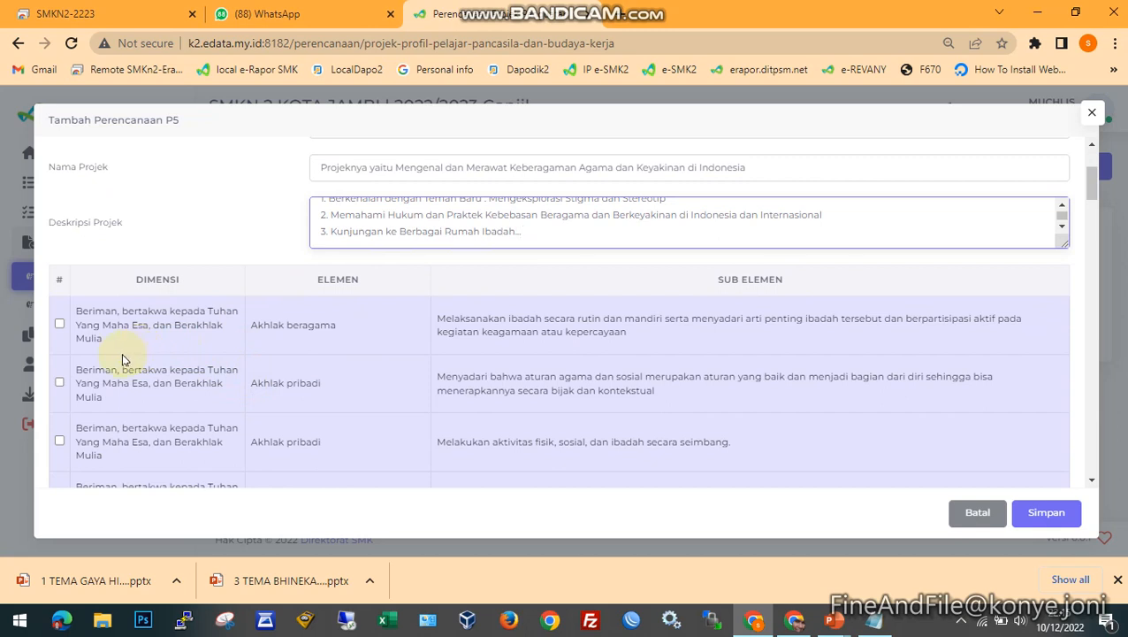
left_click(59, 324)
left_click(59, 382)
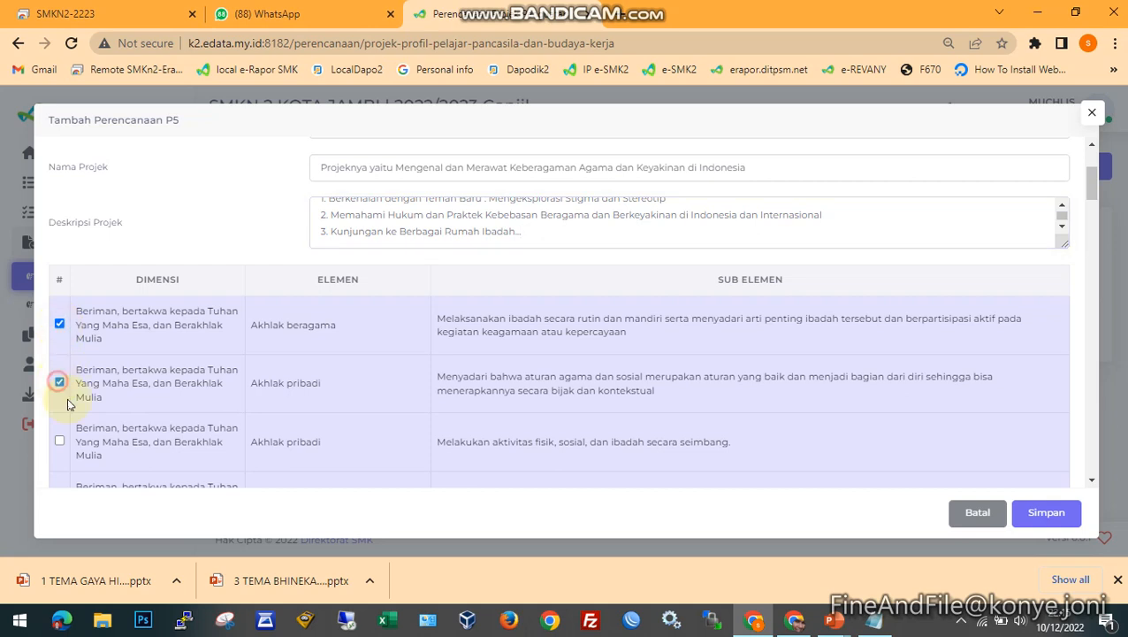
left_click(58, 442)
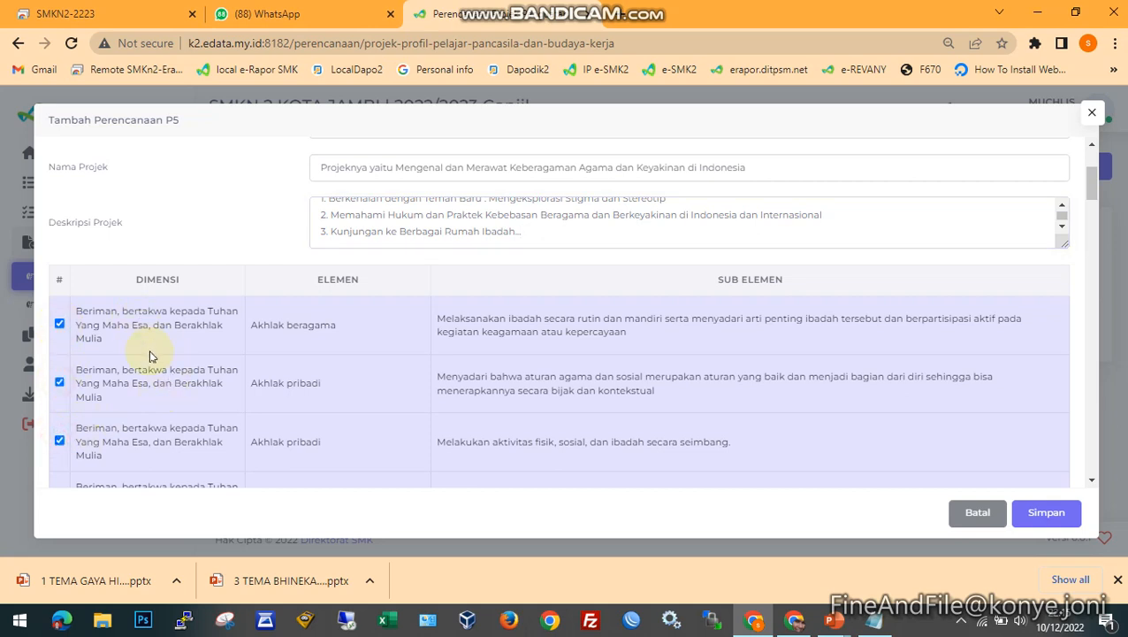
- Select the first three sub-elements of the Bernalar Kritis dimension, from processing information and ideas to reflecting on one's own thinking
scroll(212, 336, "down", 10)
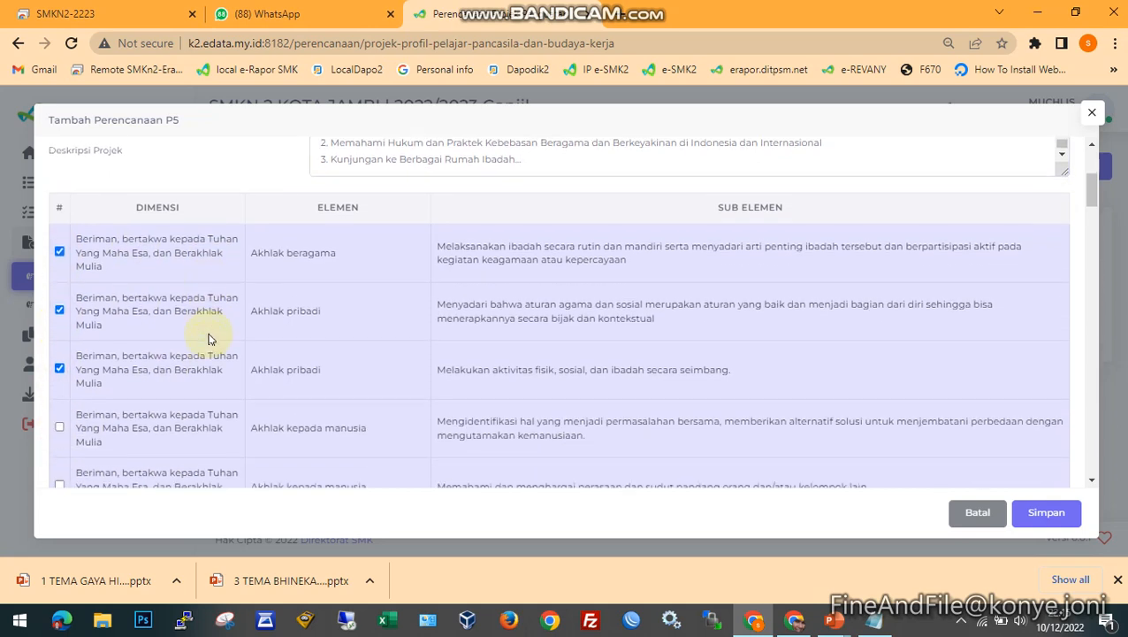
scroll(148, 329, "down", 5)
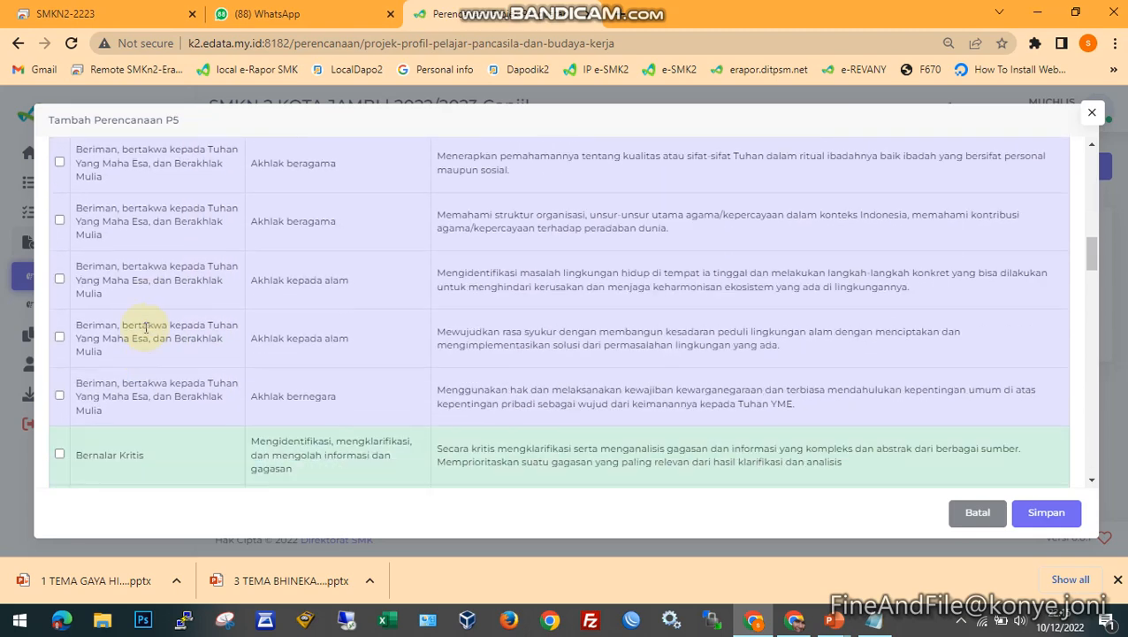
left_click(59, 289)
left_click(59, 340)
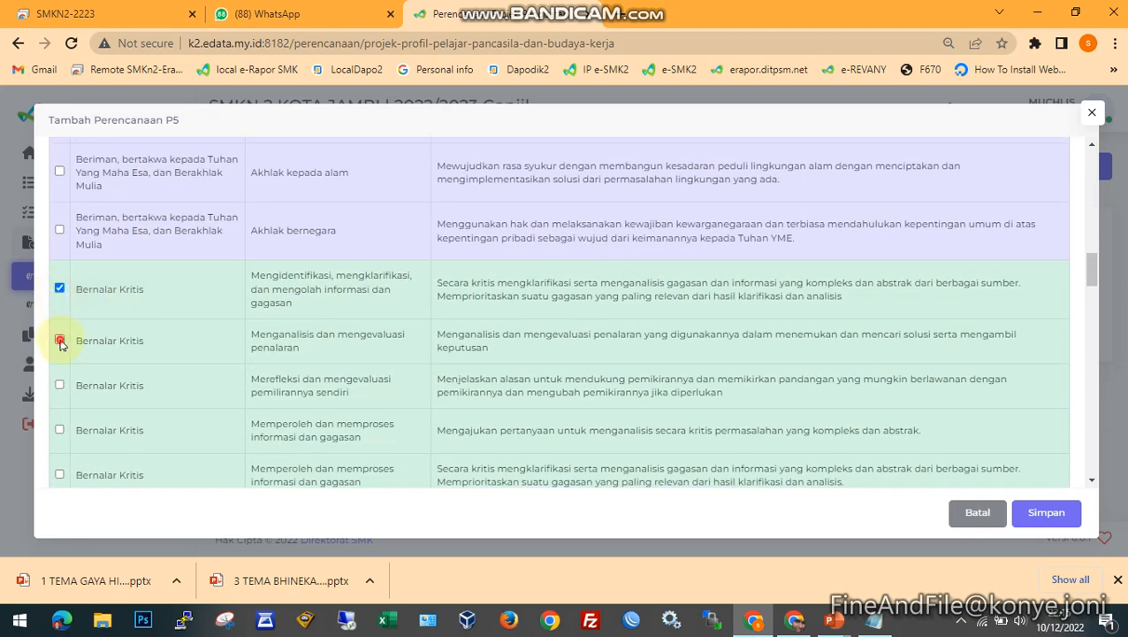
left_click(59, 385)
scroll(294, 358, "down", 8)
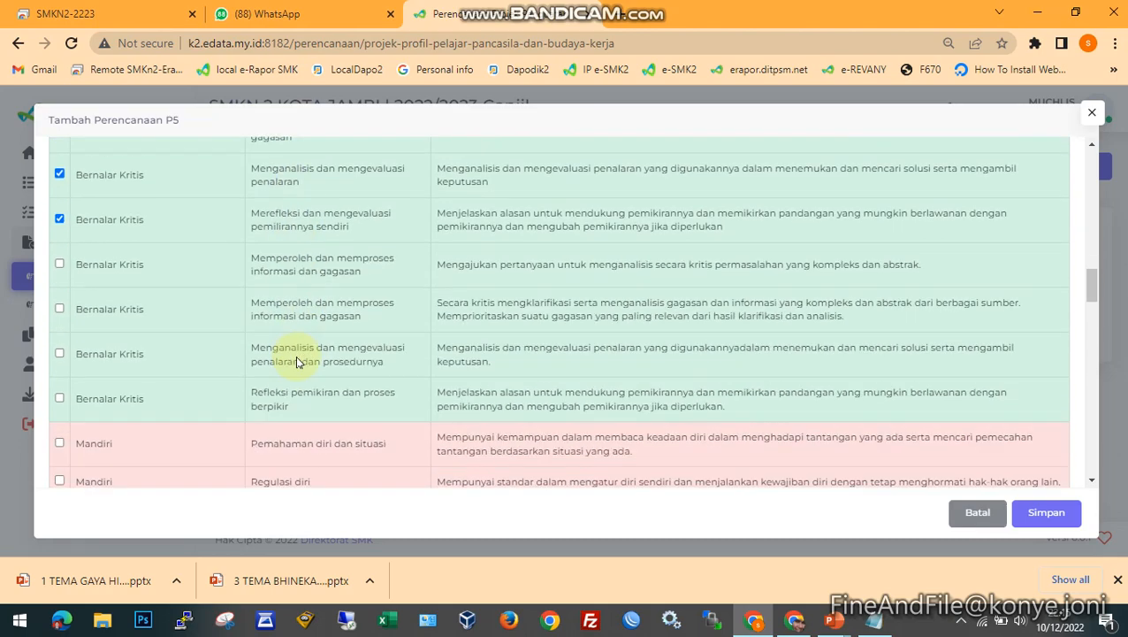
- Select the first three sub-elements of the Mandiri dimension: two Pemahaman diri dan situasi and one Regulasi diri
left_click(59, 193)
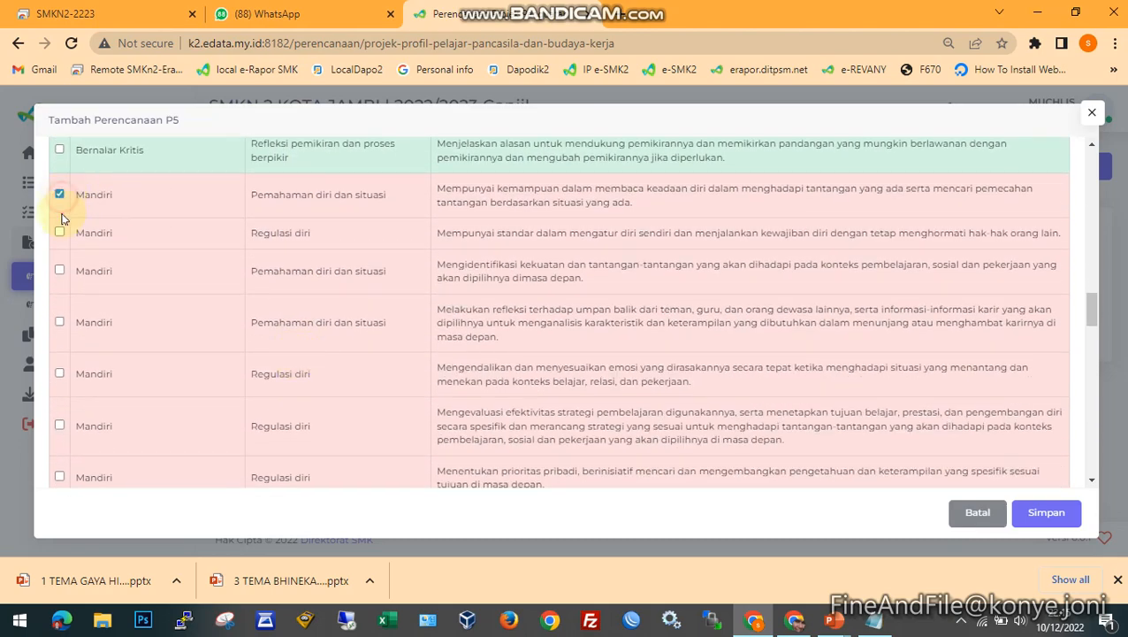
left_click(60, 232)
left_click(61, 270)
- Select the first three Berkebinekaan Global sub-elements: Mengenal dan benghargai budaya, Komunikasi dan interaksi antar budaya, and Refleksi dan tanggungjawab terhadap kebinekaan
scroll(164, 318, "down", 4)
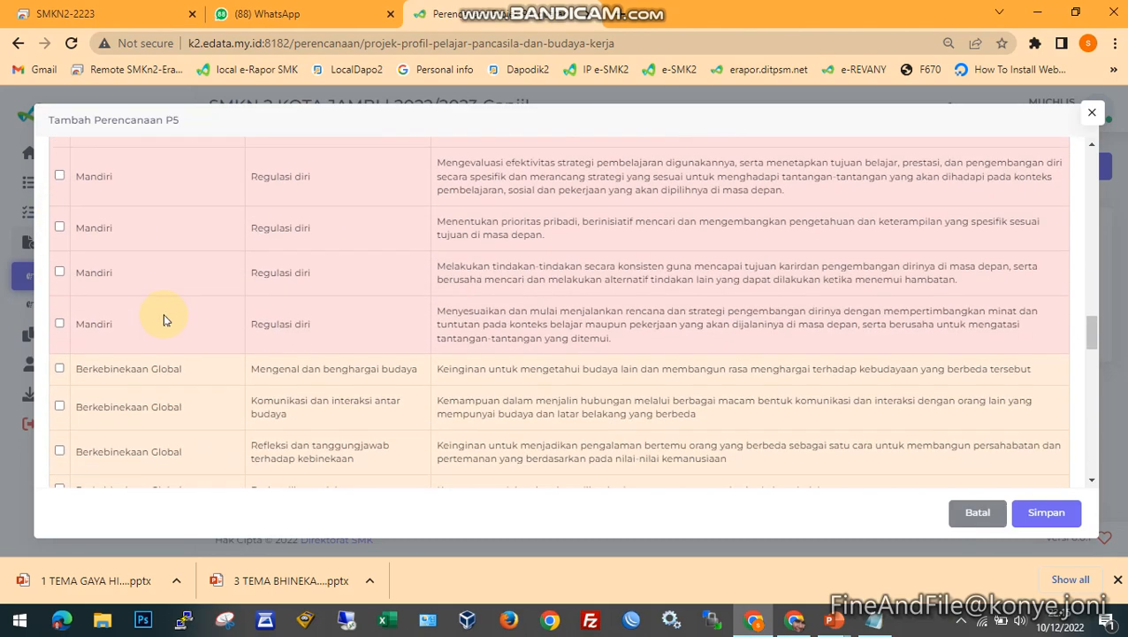
left_click(58, 288)
left_click(59, 323)
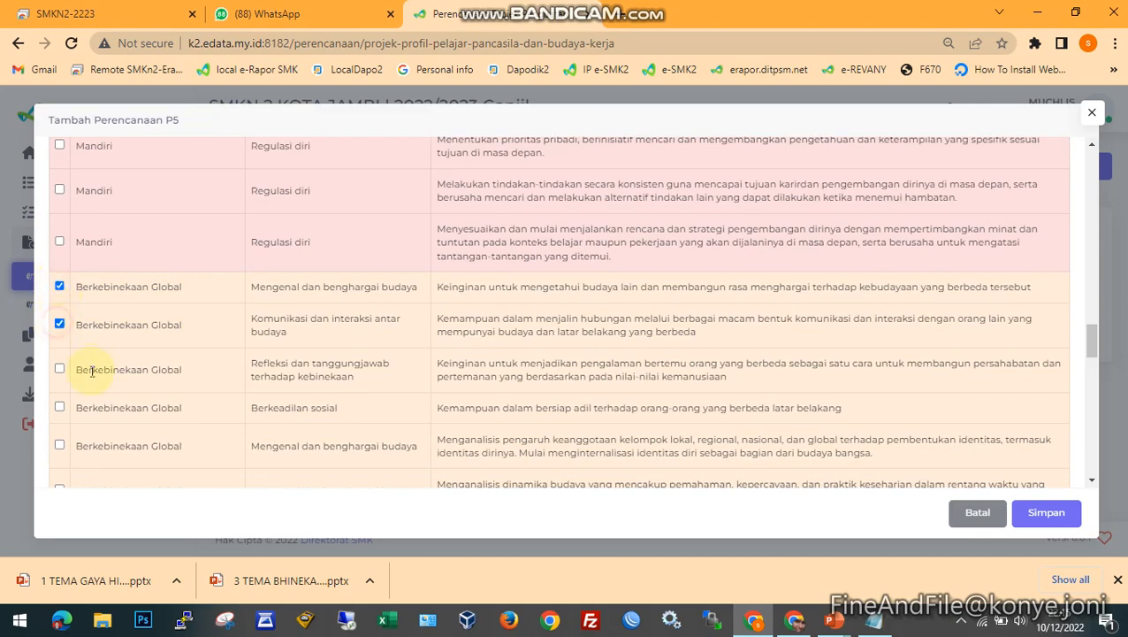
left_click(59, 368)
- Select the first three sub-elements of Perkembangan Dimensi Kreatif, from generating original ideas to flexible thinking about alternative solutions
scroll(174, 380, "down", 3)
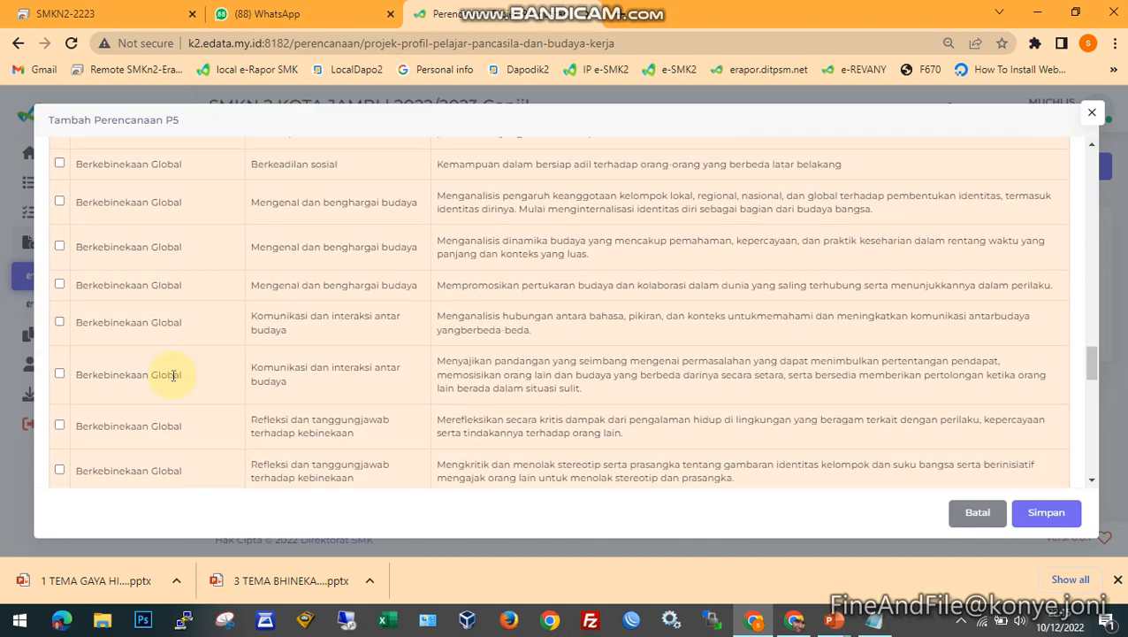
scroll(174, 380, "up", 2)
scroll(175, 380, "down", 1)
scroll(168, 378, "down", 5)
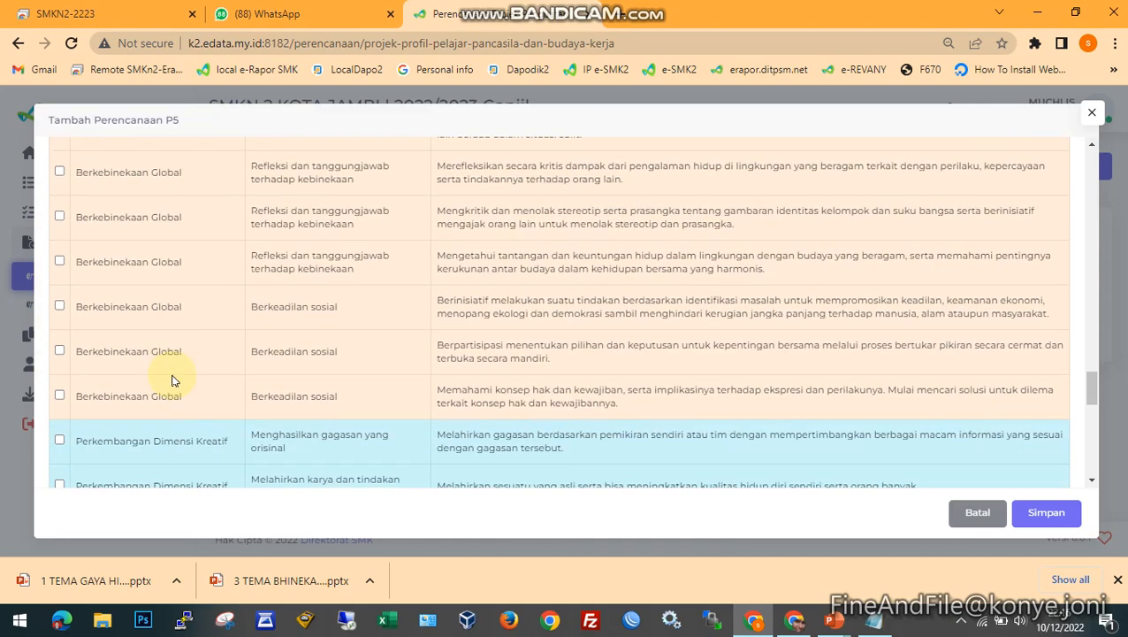
left_click(59, 359)
left_click(59, 402)
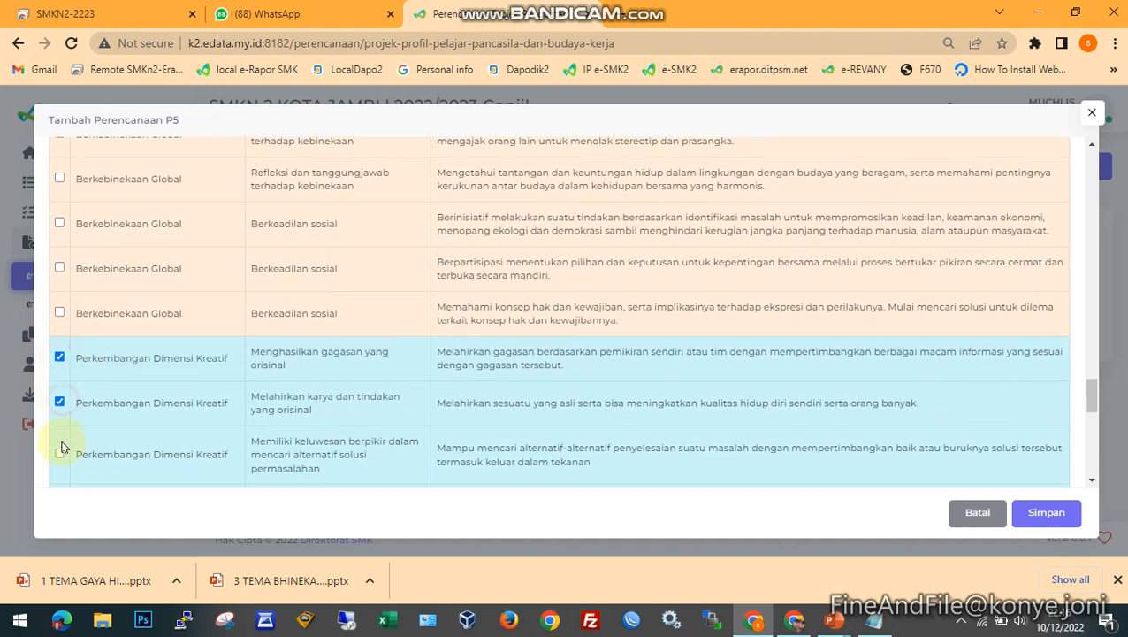
left_click(59, 453)
- Select the first three sub-elements of the Bergotong royong dimension: Kolaborasi, Kepedulian and Berbagi
scroll(222, 408, "down", 1)
scroll(222, 409, "down", 6)
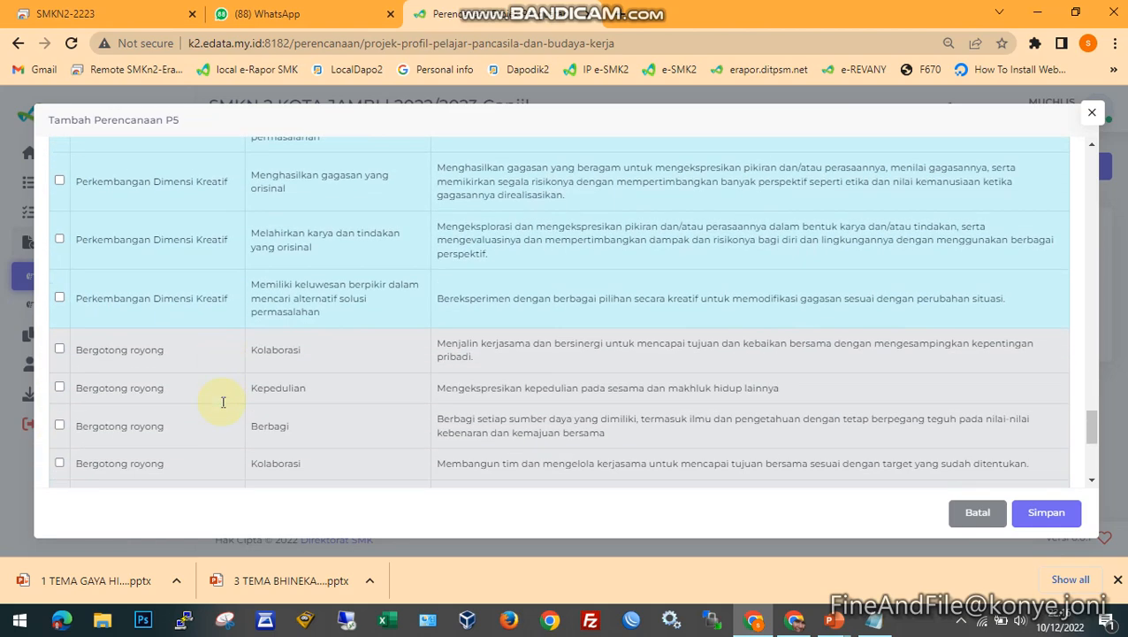
left_click(60, 266)
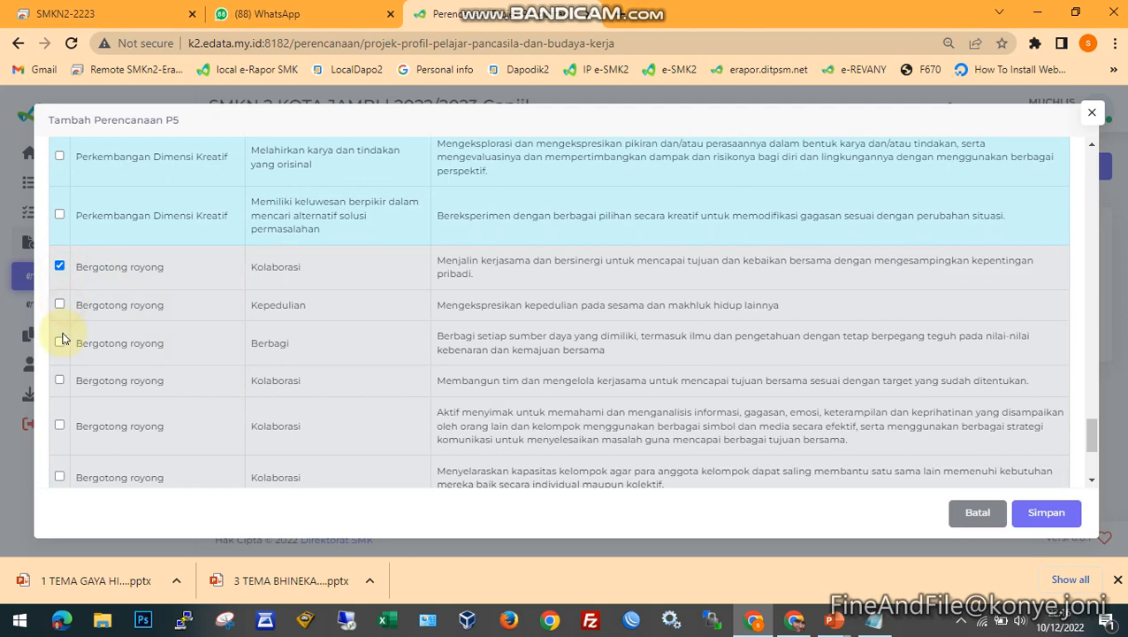
left_click(59, 342)
left_click(59, 304)
- Save the new P5 project plan for class X PPLG 1
scroll(128, 336, "down", 5)
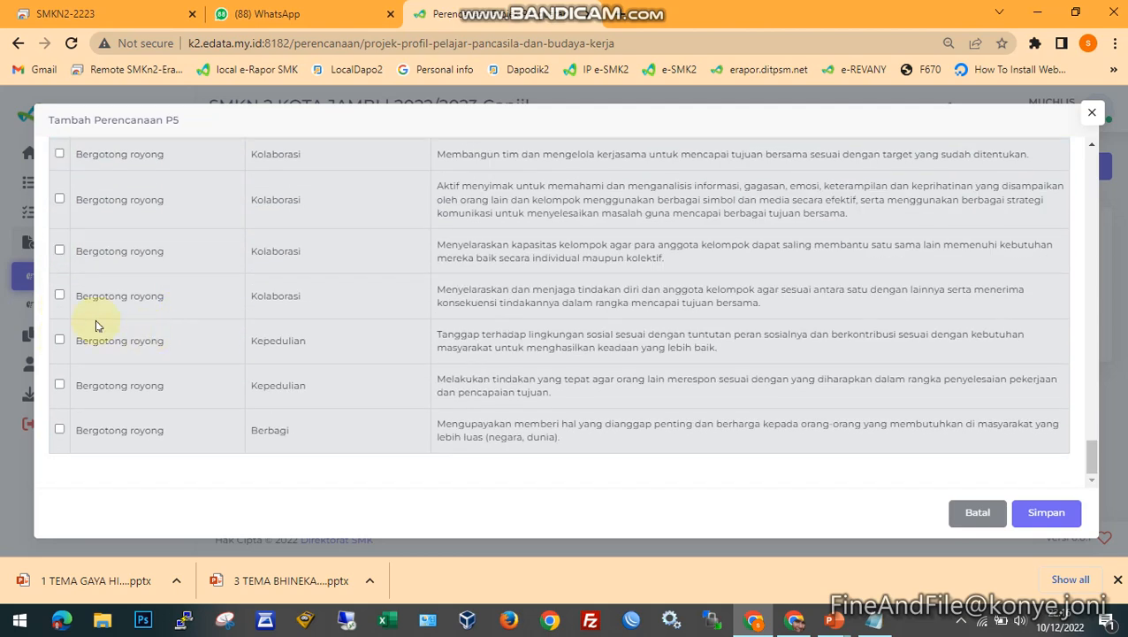
left_click(1047, 514)
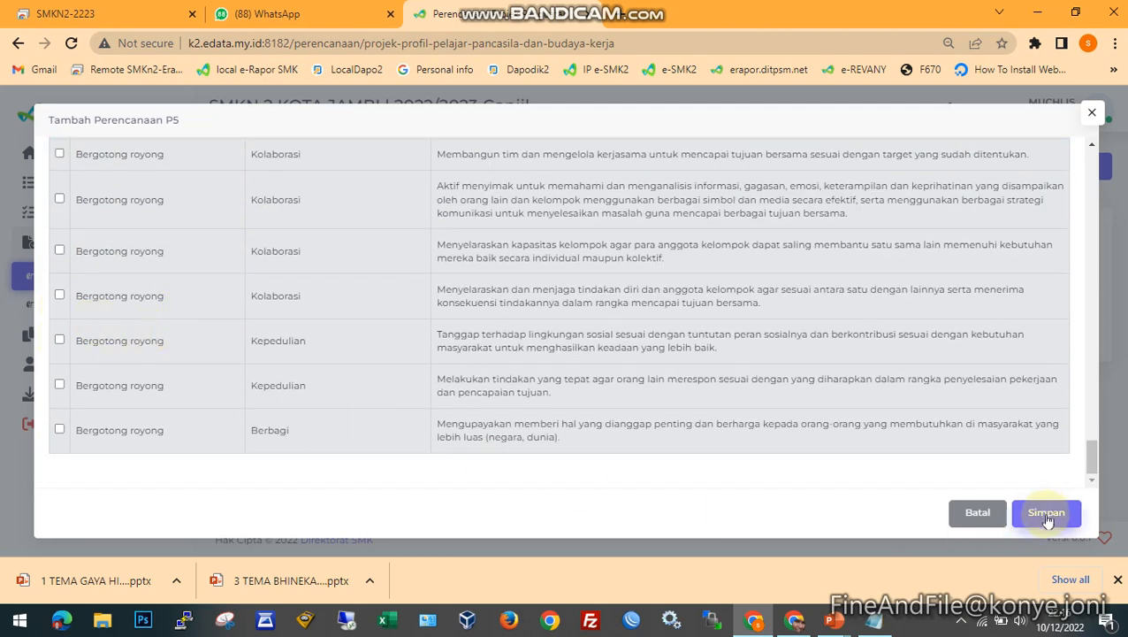
mouse_move(1093, 464)
left_mouse_down()
mouse_move(1092, 205)
mouse_move(1081, 176)
mouse_move(1095, 469)
left_mouse_up()
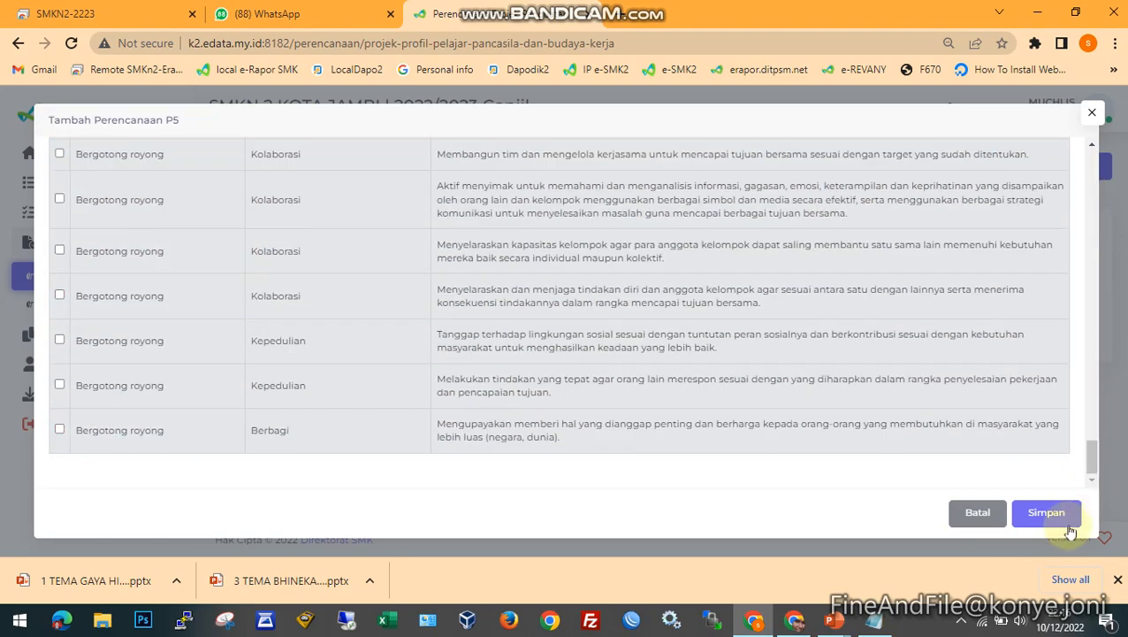
left_click(1044, 519)
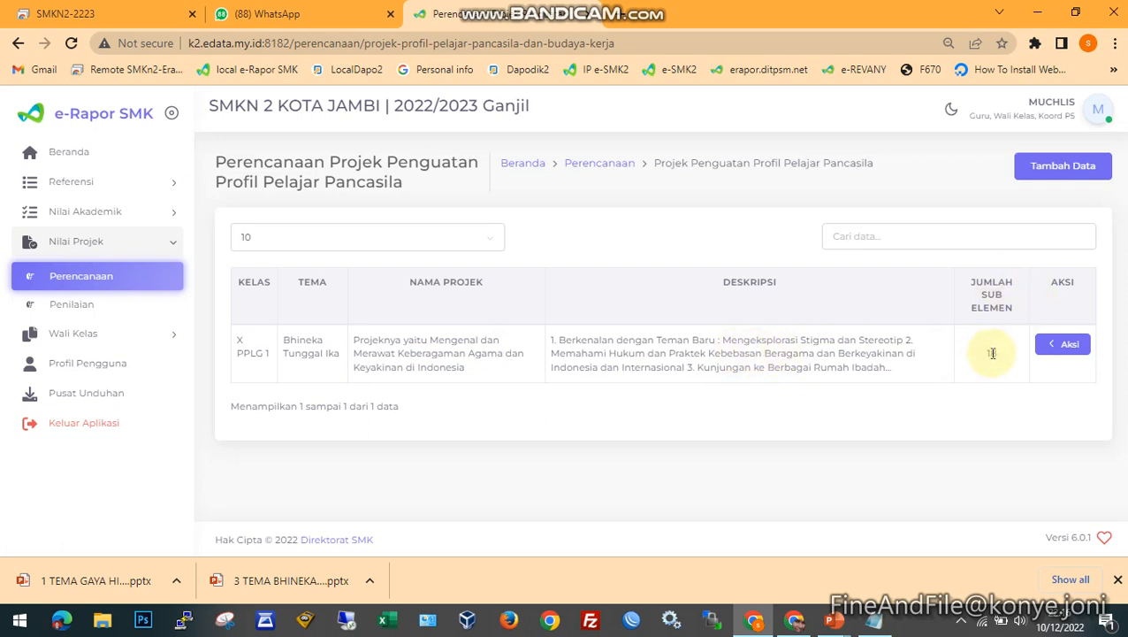
- View the details of the X PPLG 1 project plan, check its selected elements and sub-elements, and close the details
left_click(1064, 345)
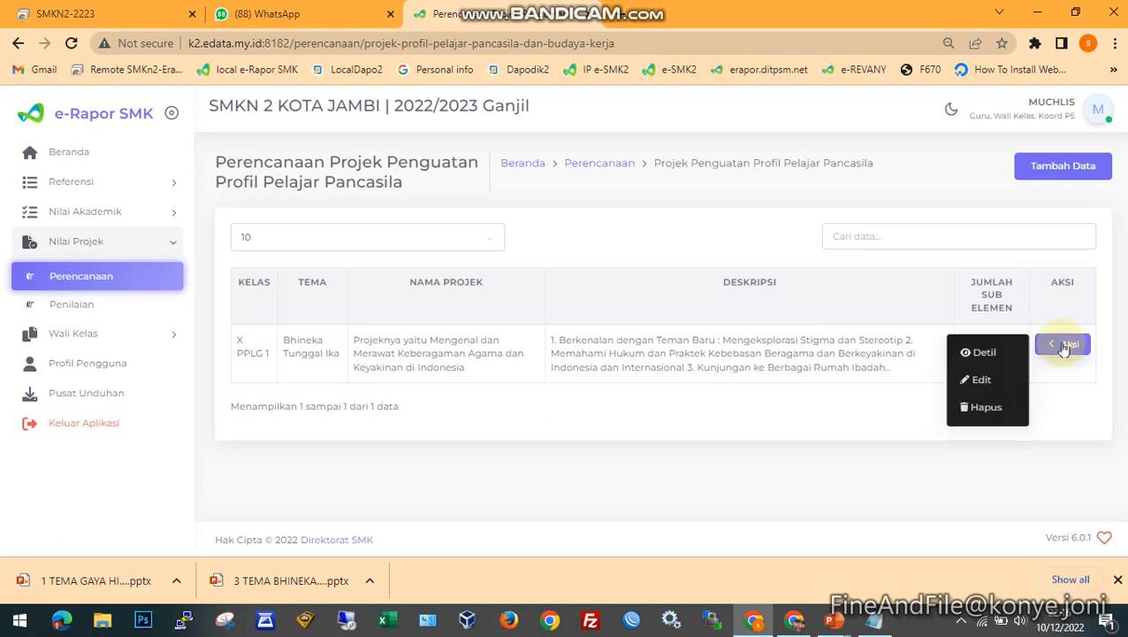
left_click(976, 353)
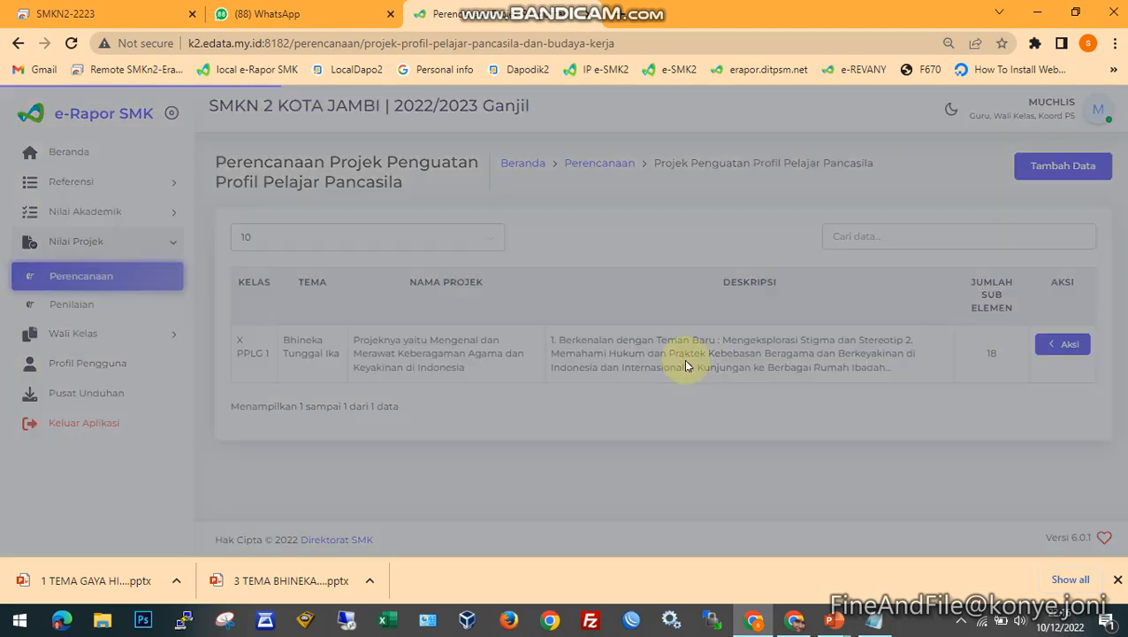
scroll(478, 372, "down", 8)
scroll(758, 398, "up", 1)
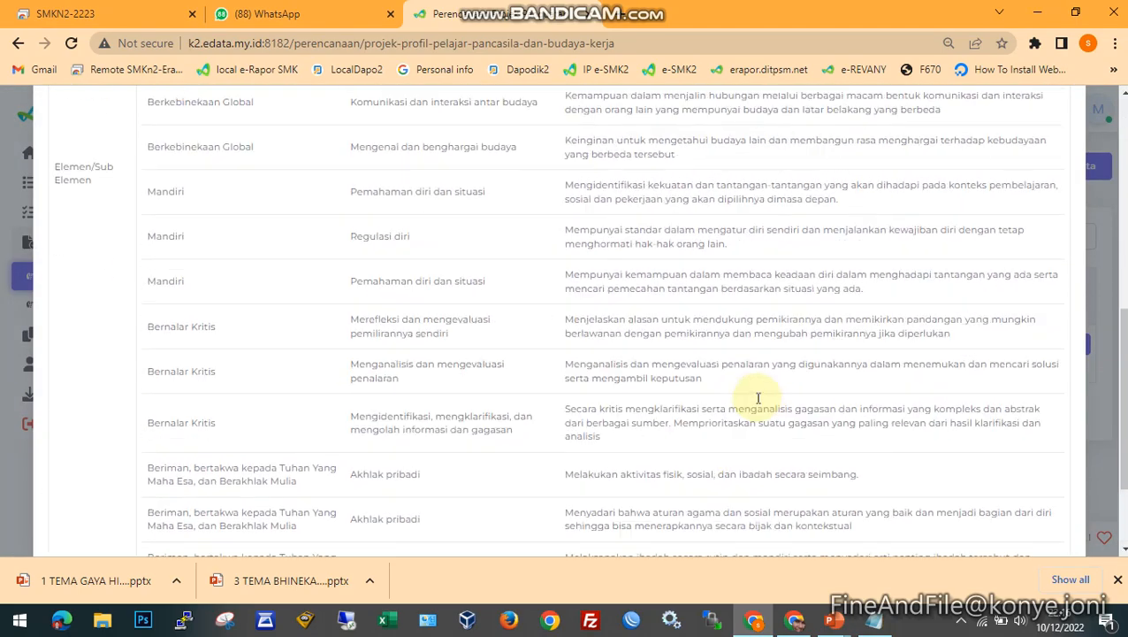
scroll(758, 398, "up", 3)
scroll(849, 448, "down", 5)
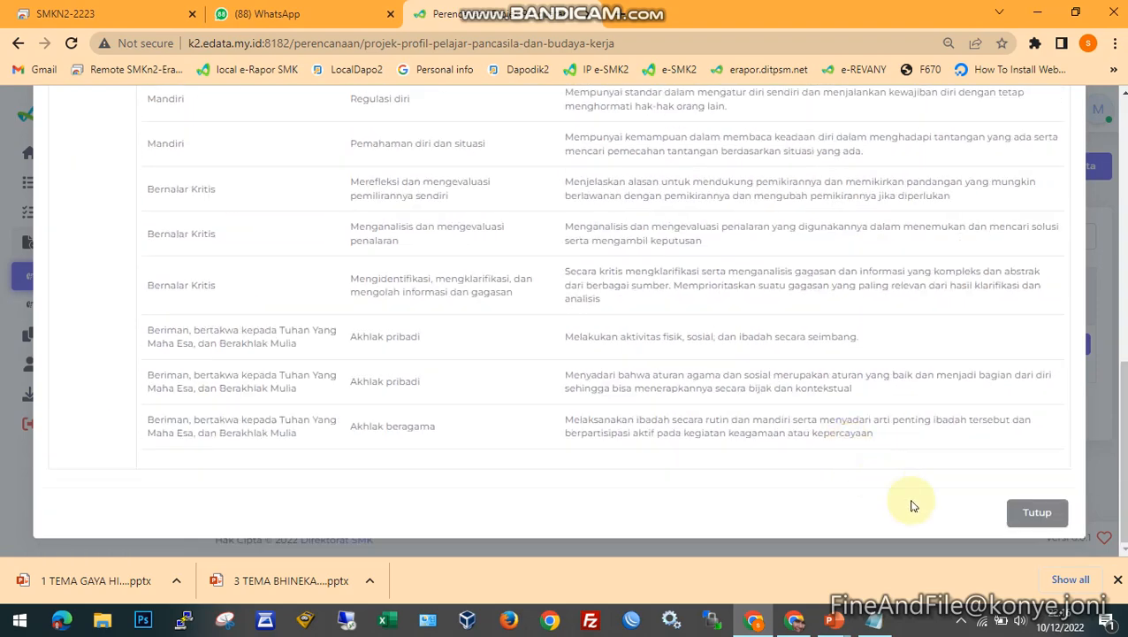
left_click(1037, 513)
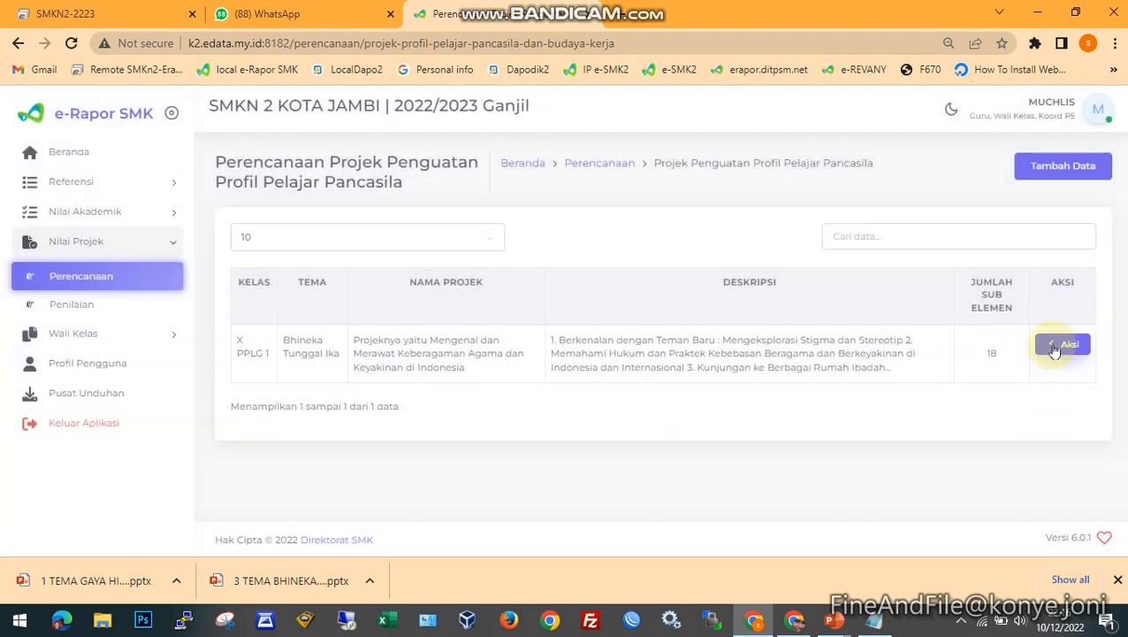
- Open the X PPLG 1 plan for editing, review its name, description and sub-element list, and close it without changes
left_click(1055, 351)
left_click(986, 376)
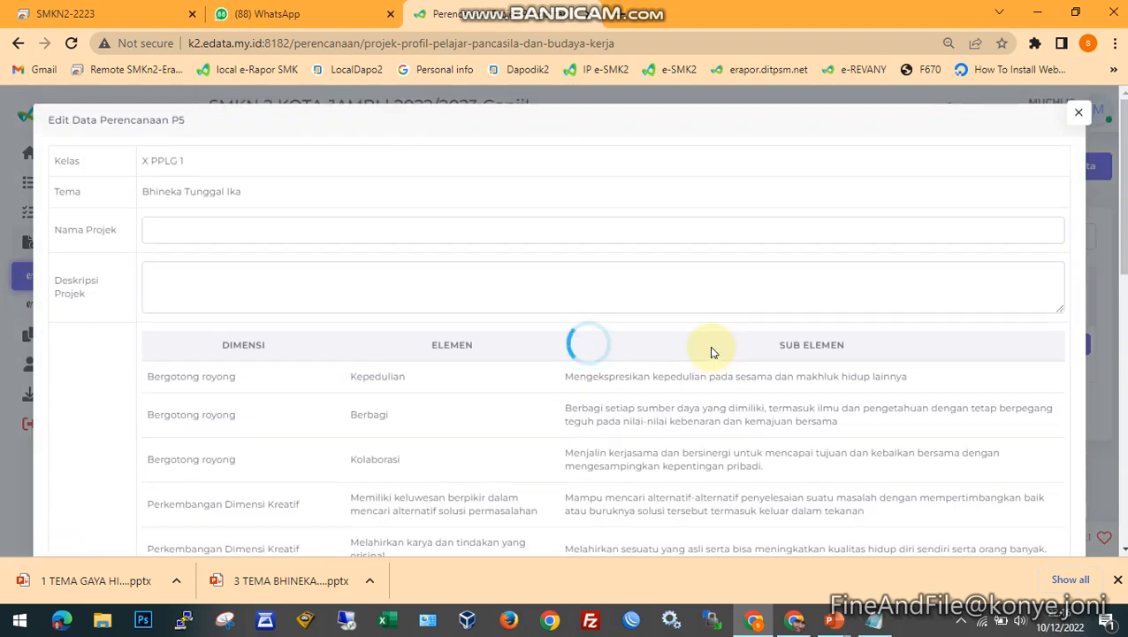
scroll(195, 342, "down", 1)
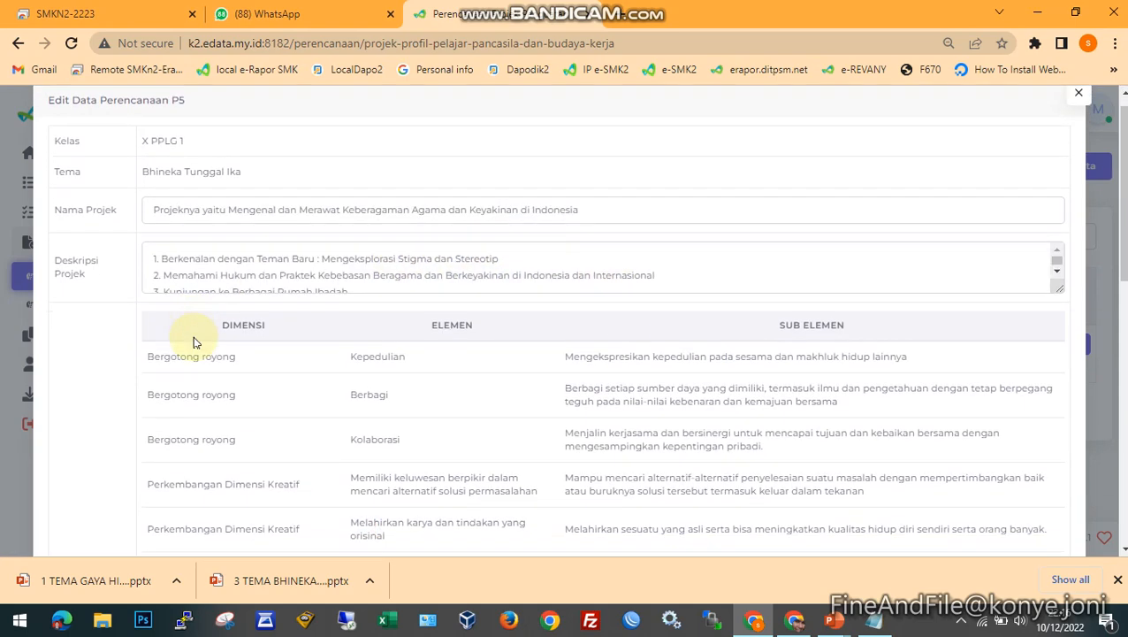
scroll(433, 372, "down", 2)
scroll(466, 377, "up", 3)
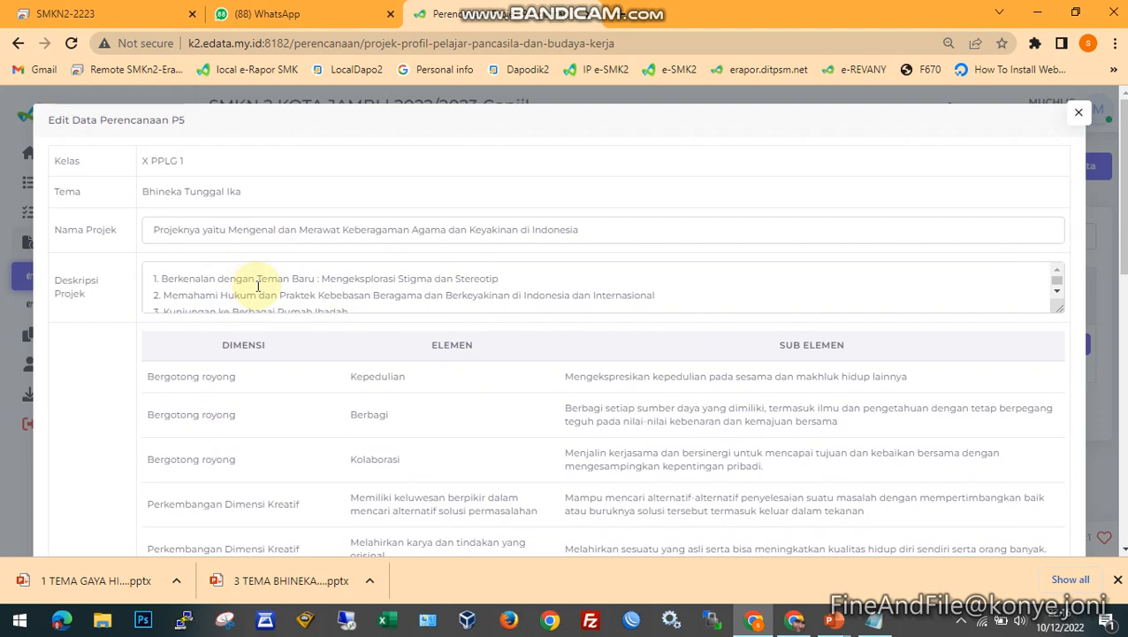
scroll(354, 380, "down", 4)
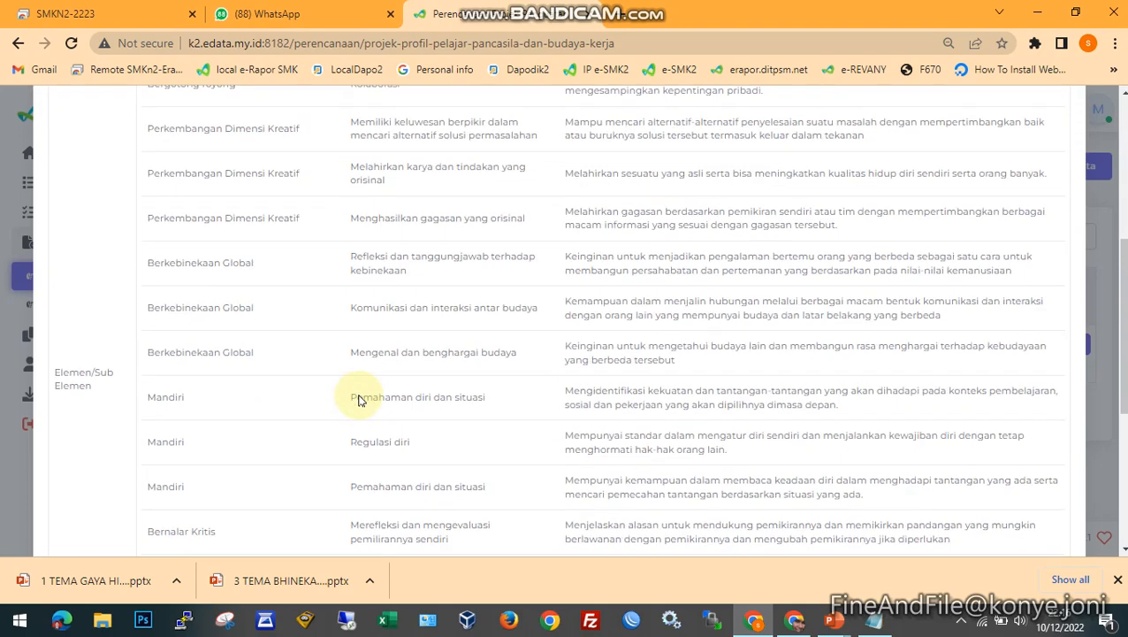
scroll(358, 400, "down", 3)
scroll(360, 395, "up", 10)
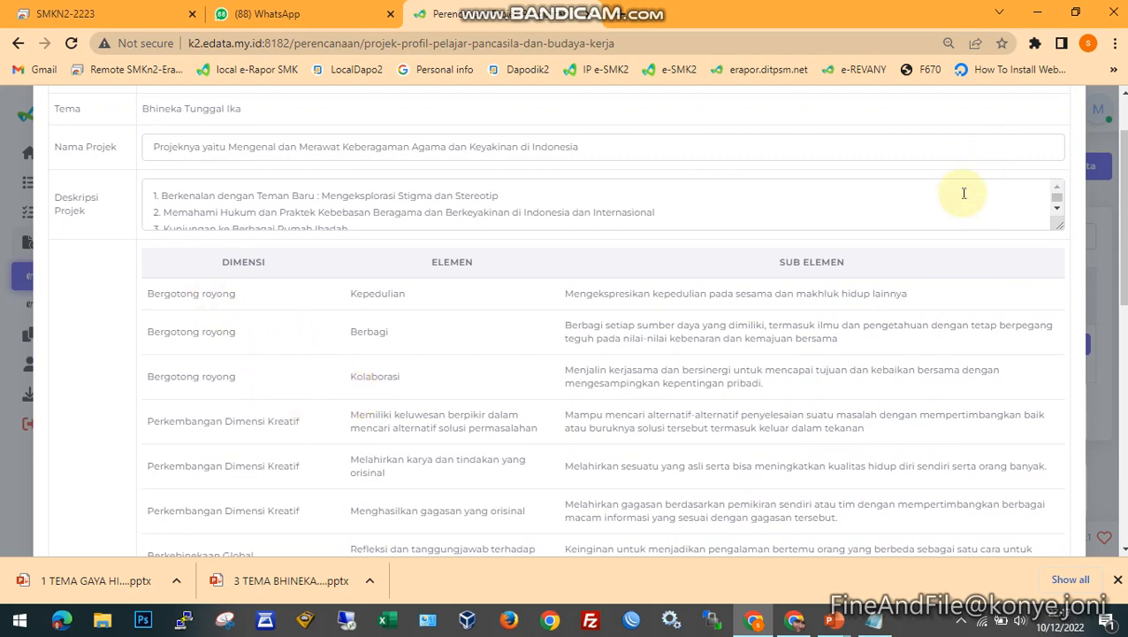
scroll(960, 188, "up", 1)
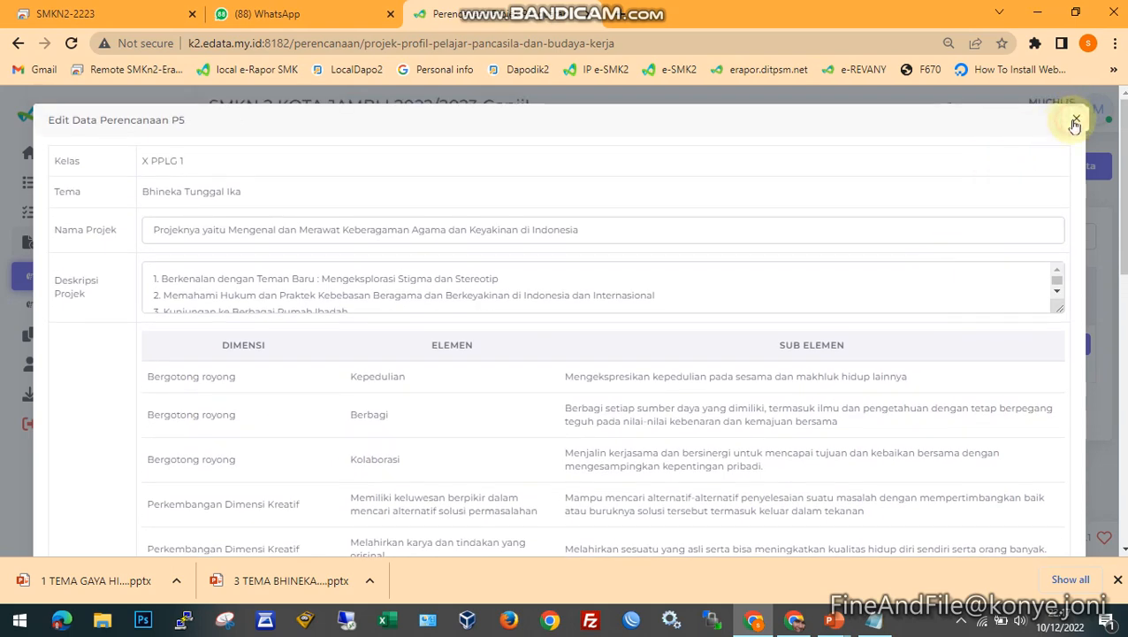
left_click(1076, 121)
left_click(1075, 354)
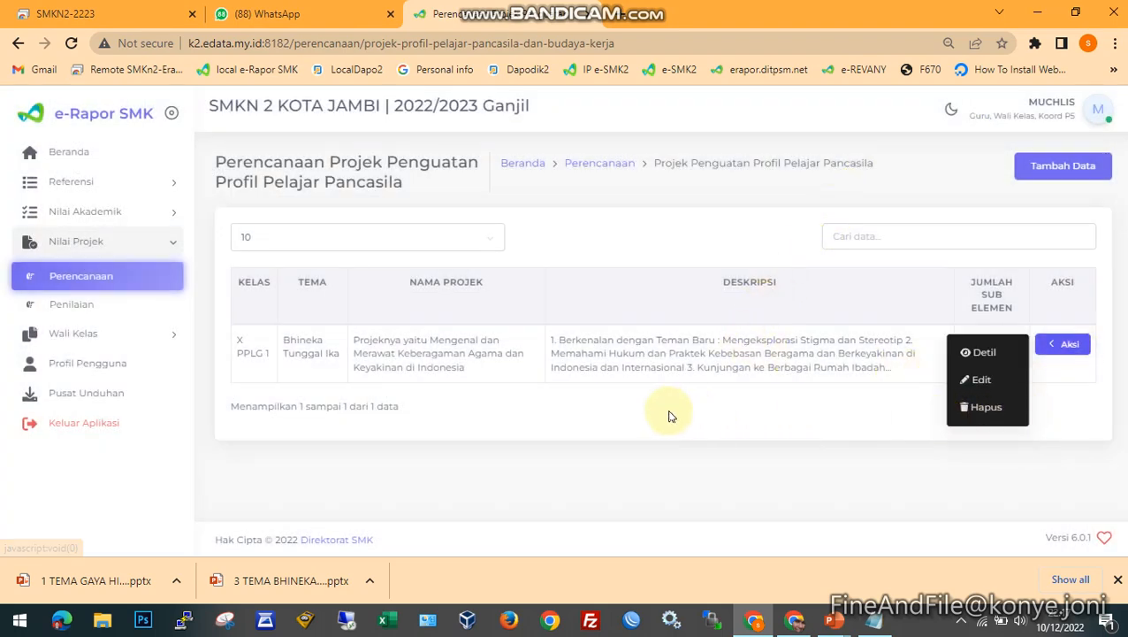
left_click(638, 404)
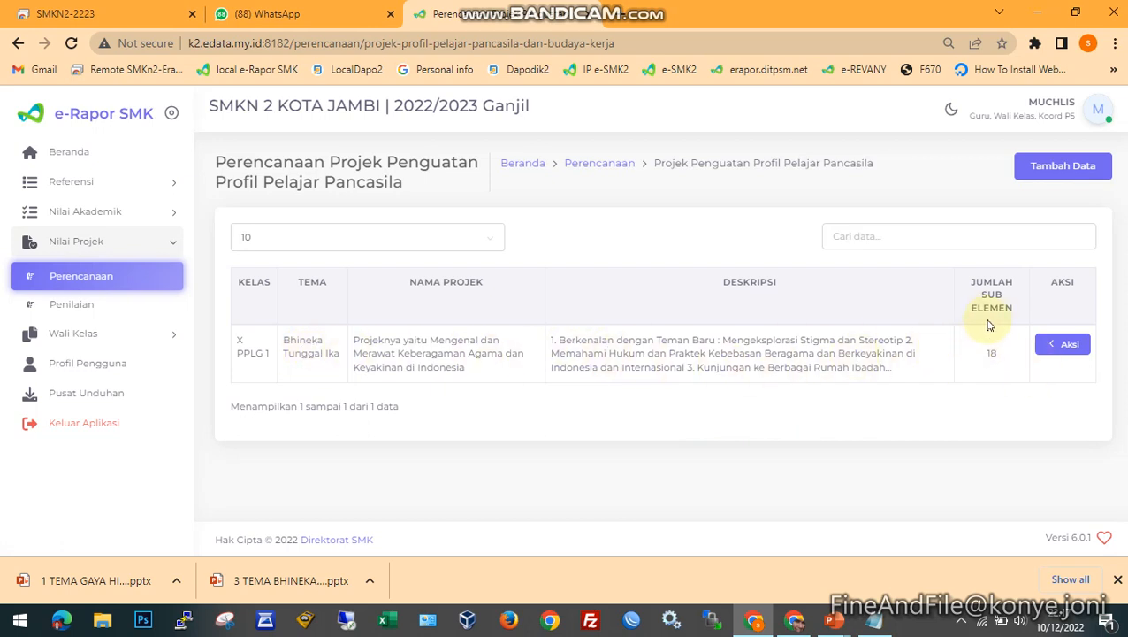
left_click_drag(972, 281, 994, 309)
left_click(976, 353)
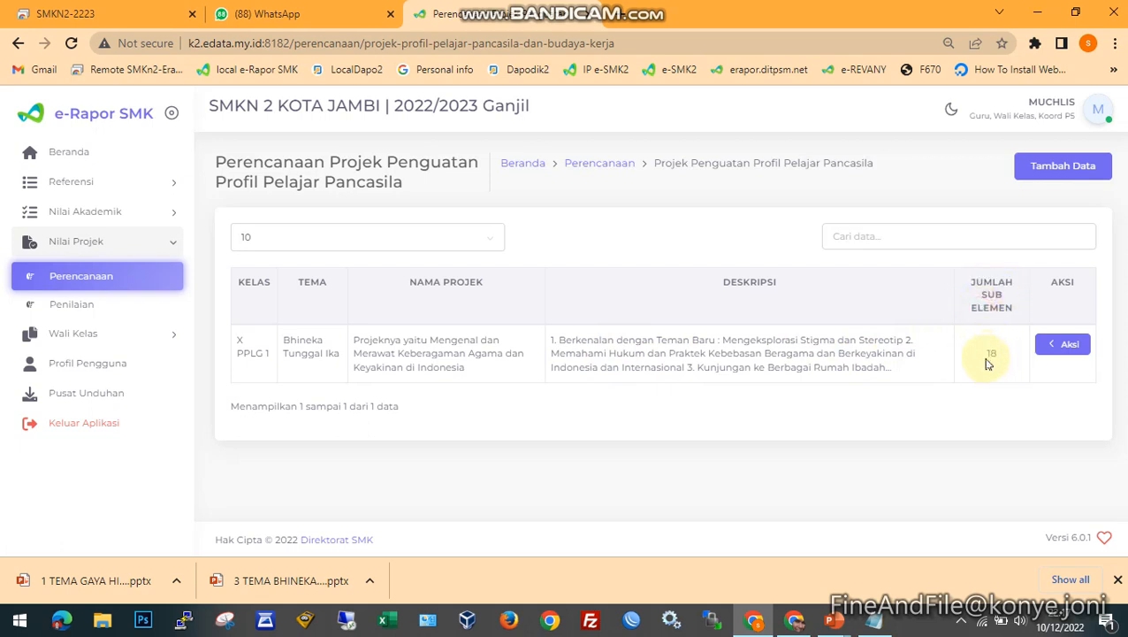
left_click(1065, 344)
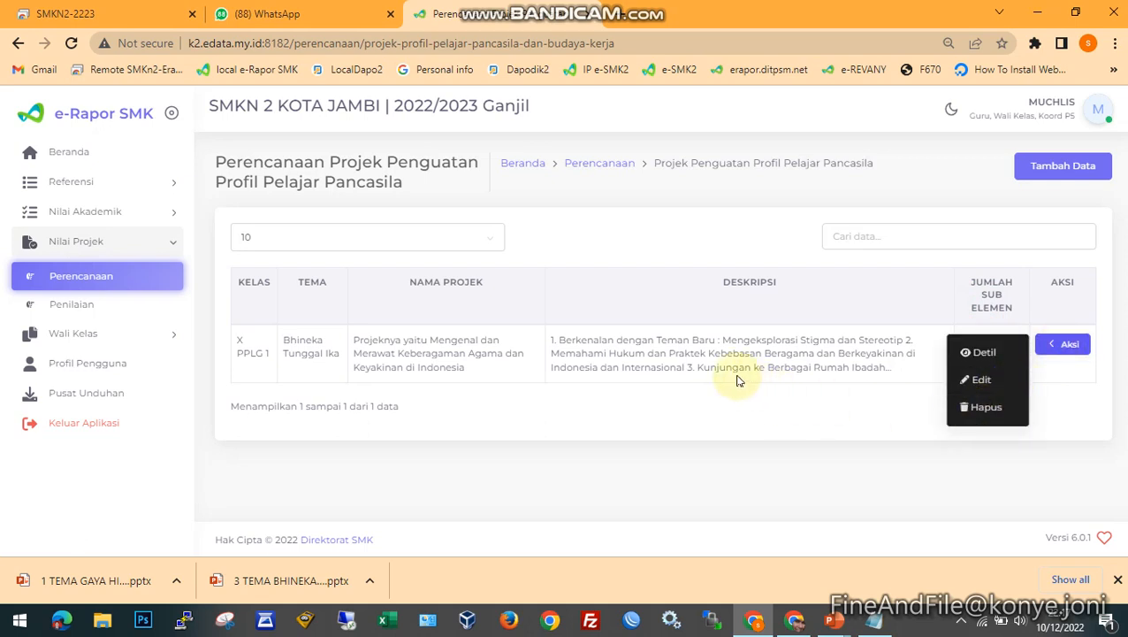
left_click(637, 351)
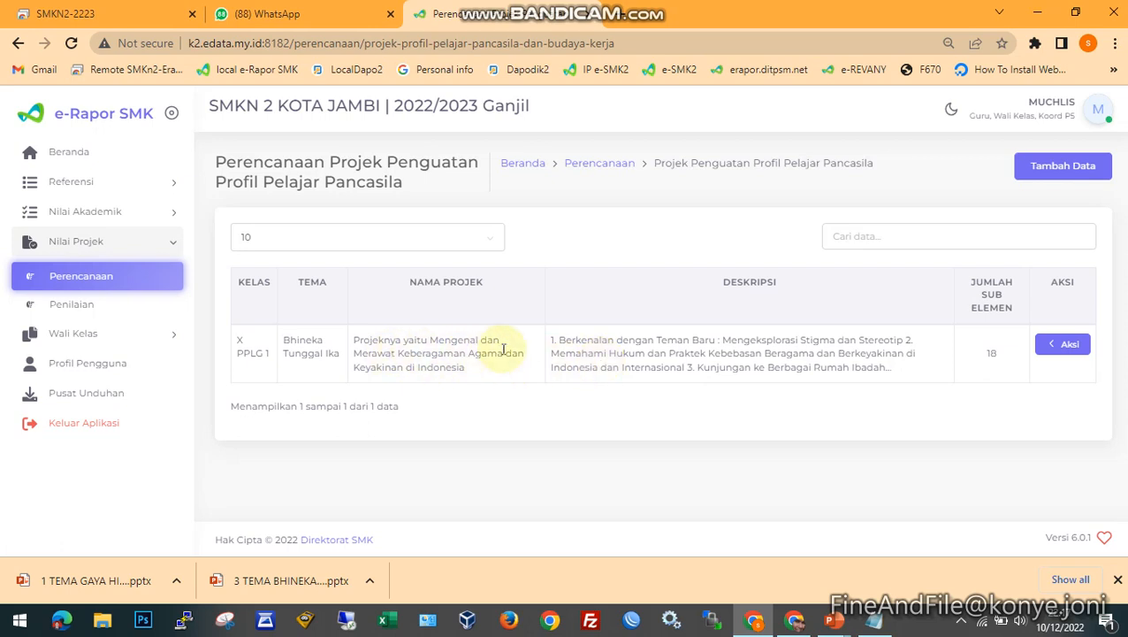
- Open the P5 project assessment page (Penilaian) and load the assessment table for Kelas 10, class X PPLG 1
left_click(78, 306)
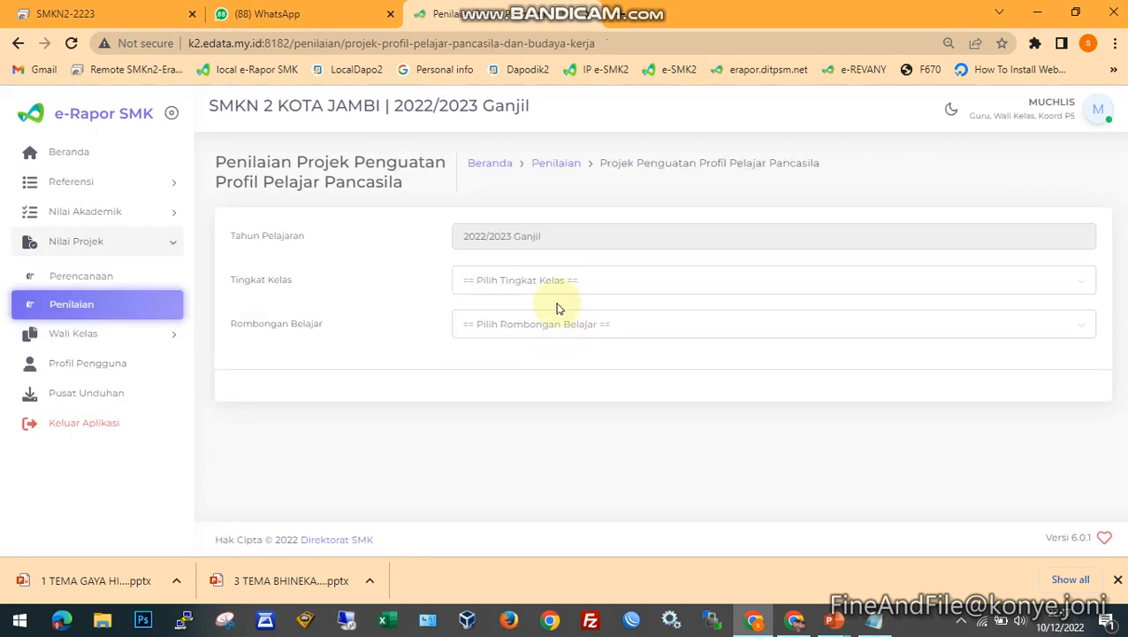
left_click(555, 280)
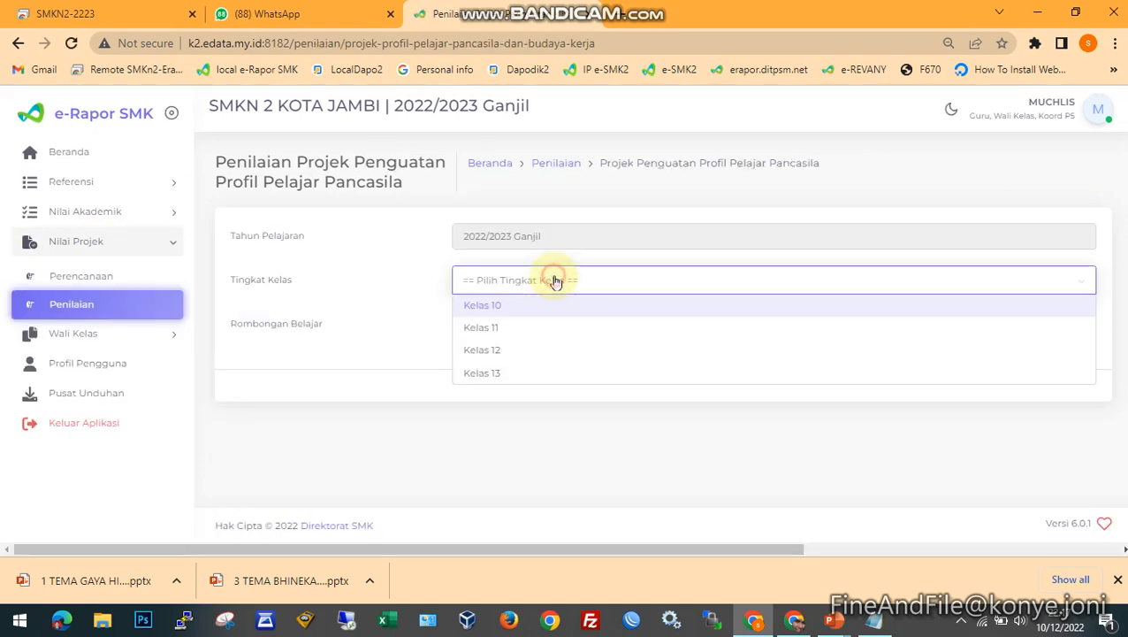
left_click(513, 306)
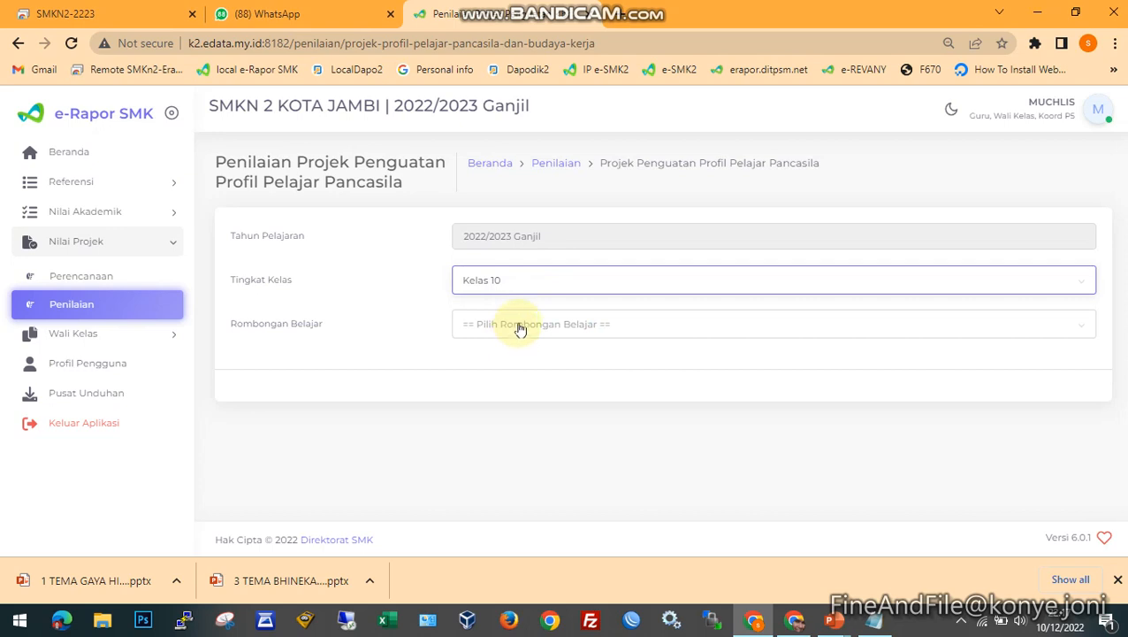
left_click(519, 329)
left_click(484, 385)
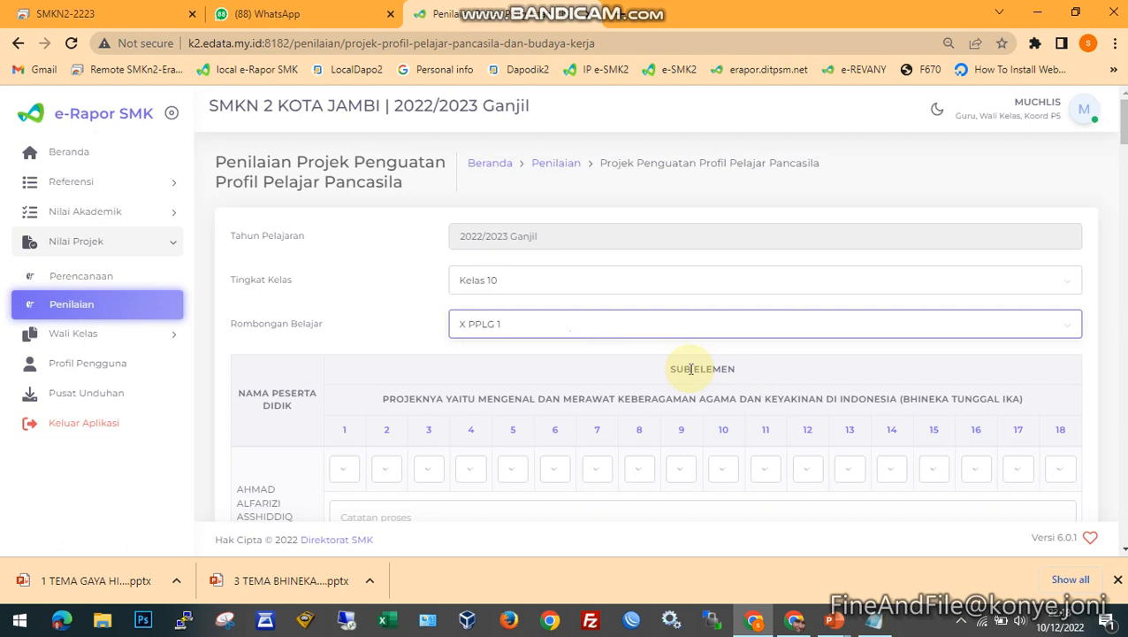
- Examine the student rows of the assessment table and check what sub-element columns 1 and 2 stand for
scroll(530, 363, "down", 1)
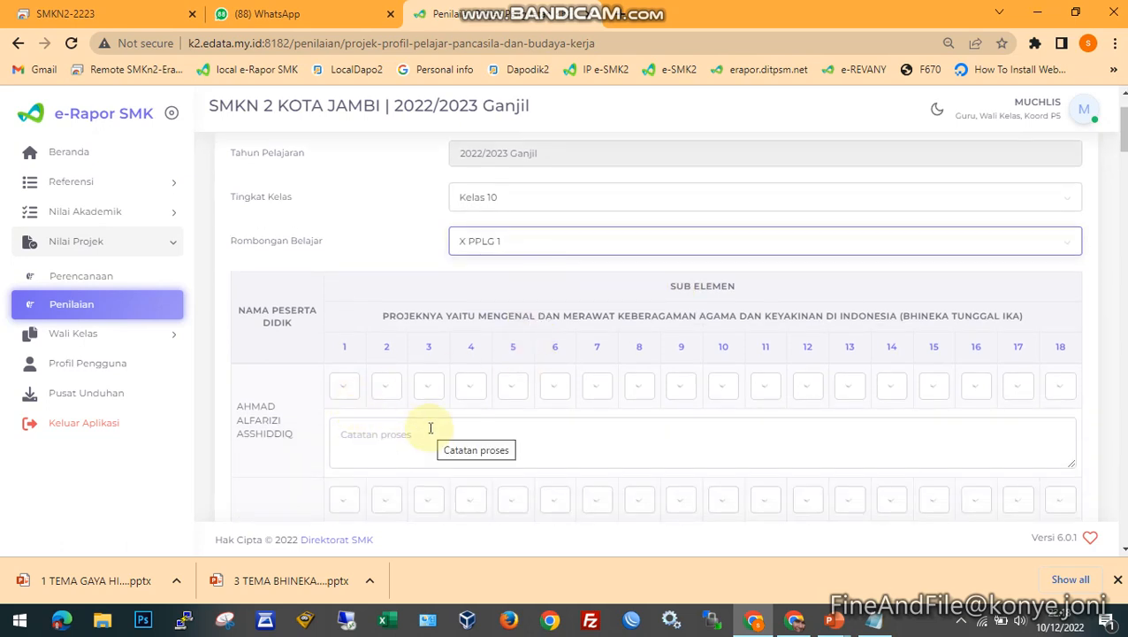
scroll(416, 422, "down", 1)
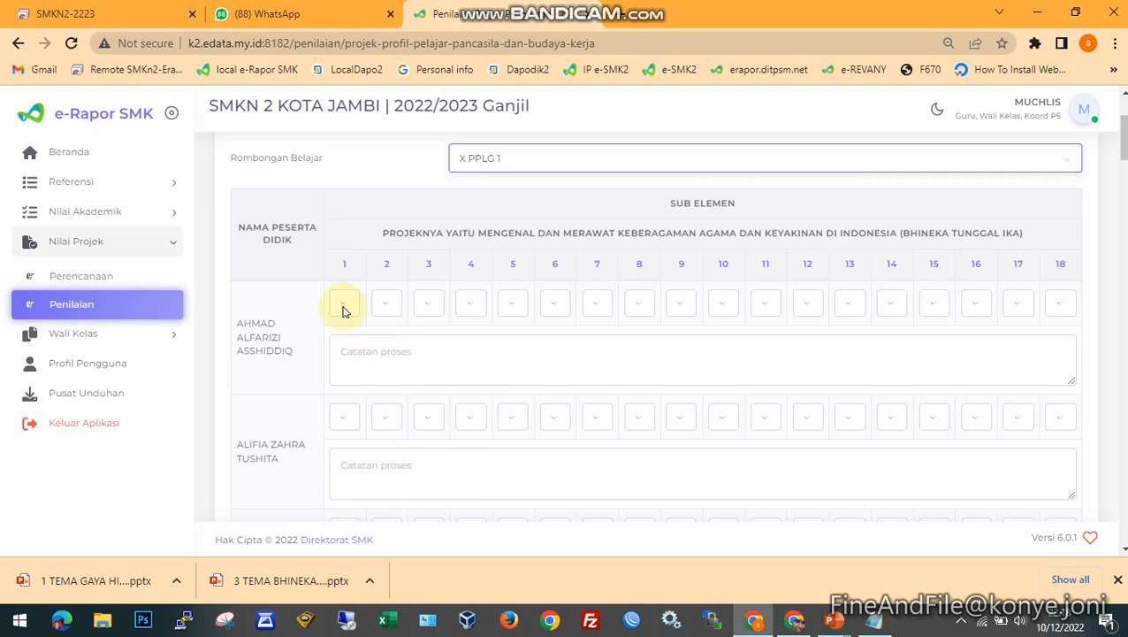
mouse_move(346, 268)
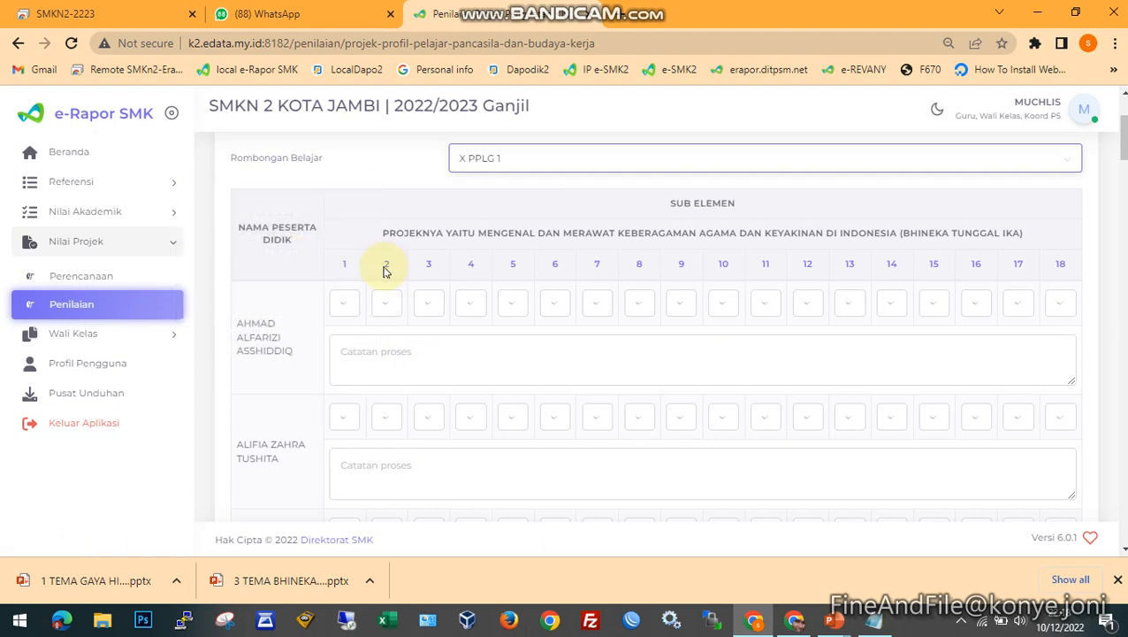
mouse_move(390, 272)
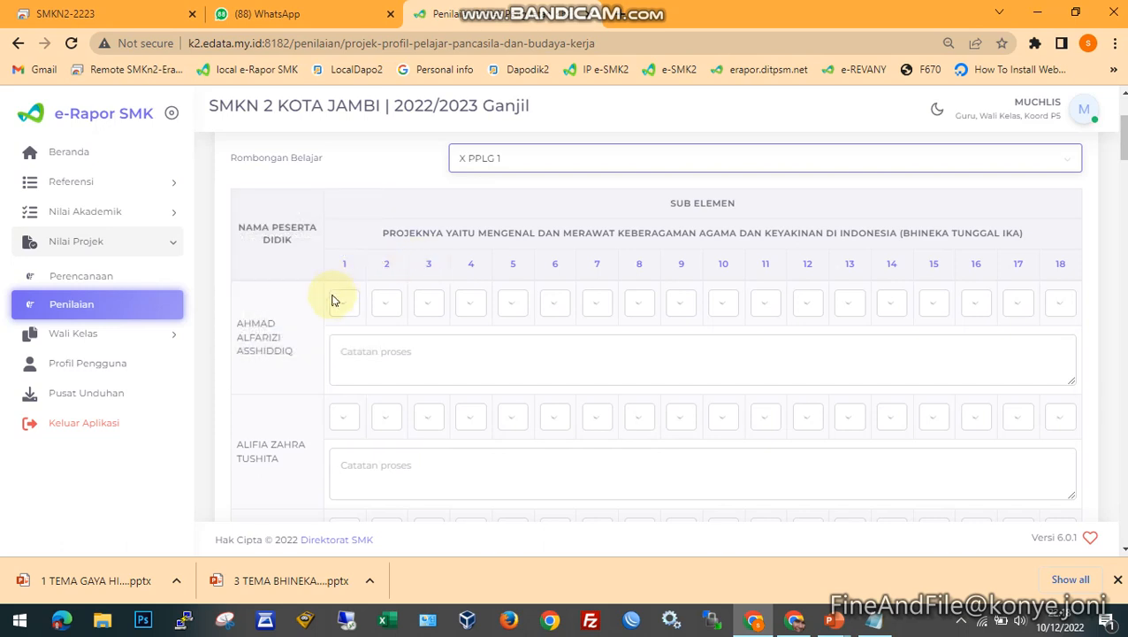
- Review the rating options for the first student's sub-element 1 and rate it Sangat Berkembang
left_click(350, 311)
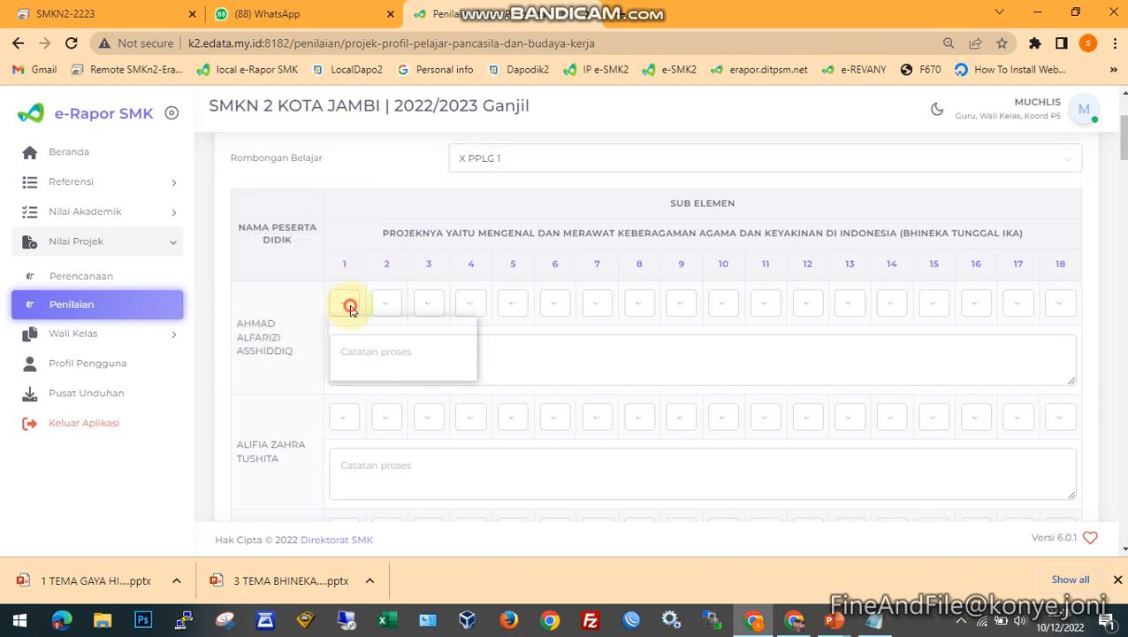
left_click(350, 311)
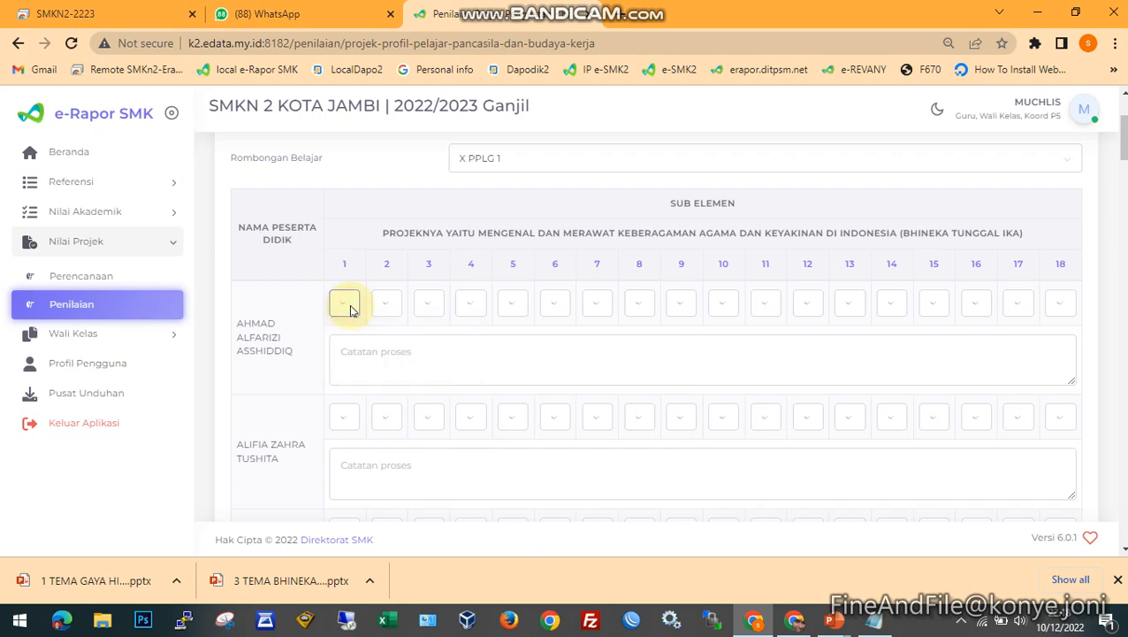
left_click(350, 311)
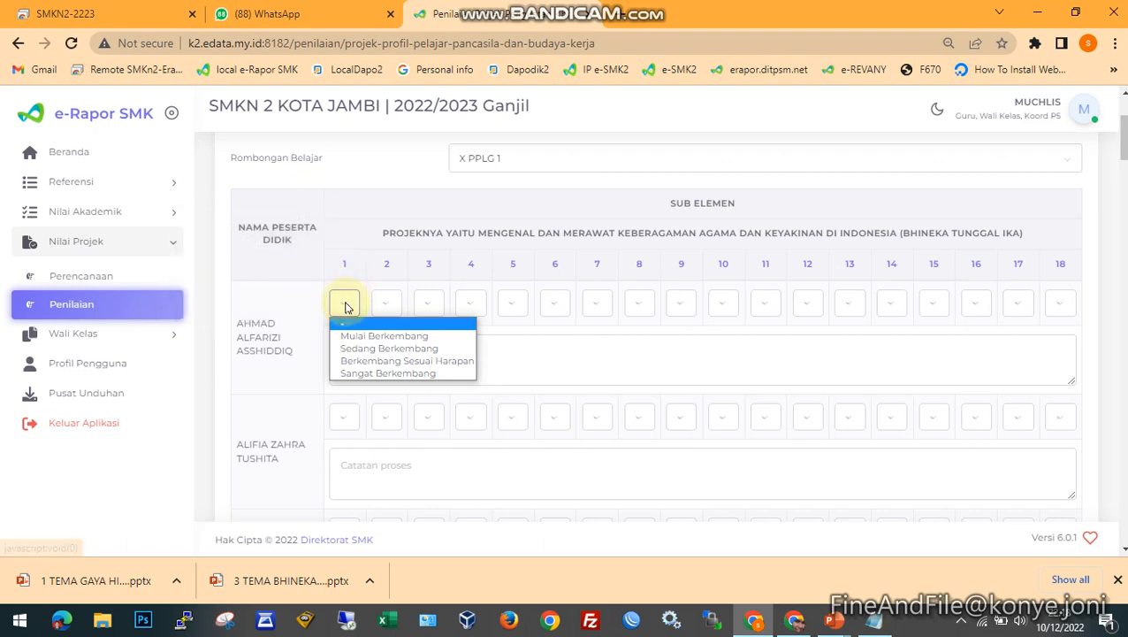
left_click(345, 304)
left_click(344, 311)
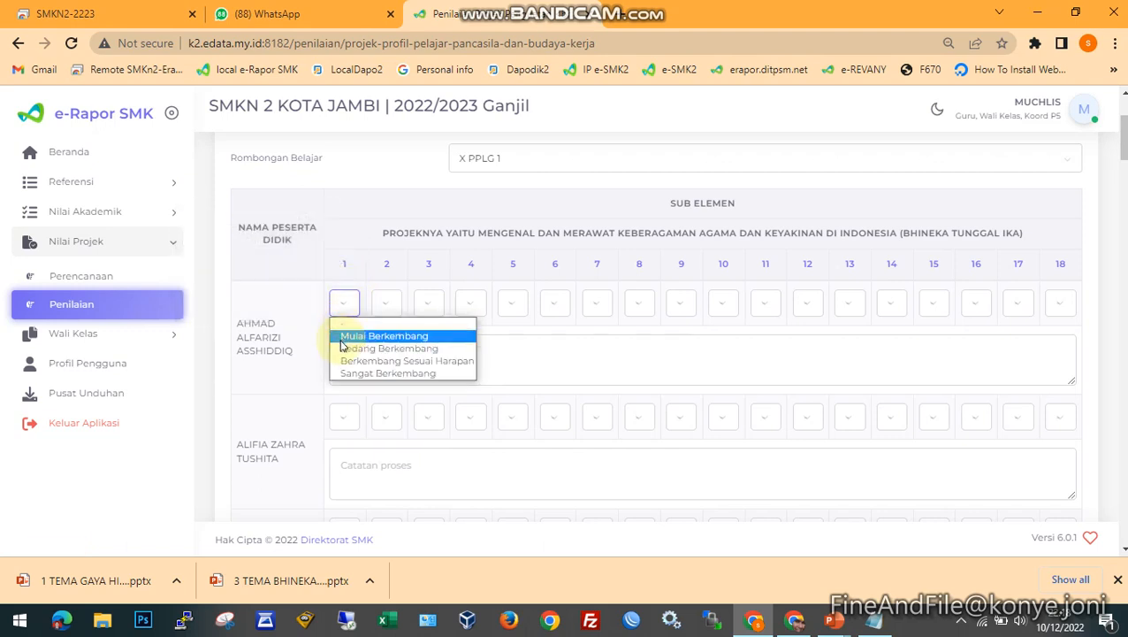
left_click(421, 373)
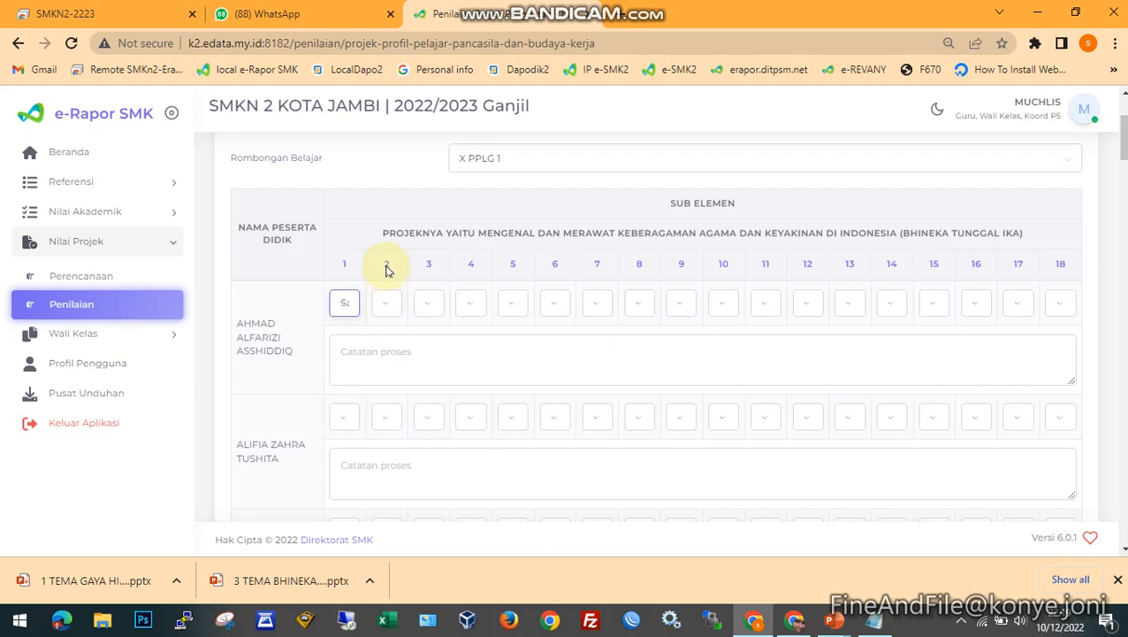
- Rate the first student Berkembang Sesuai Harapan on sub-element 2, Mulai Berkembang on 3 and Sedang Berkembang on 4
mouse_move(389, 269)
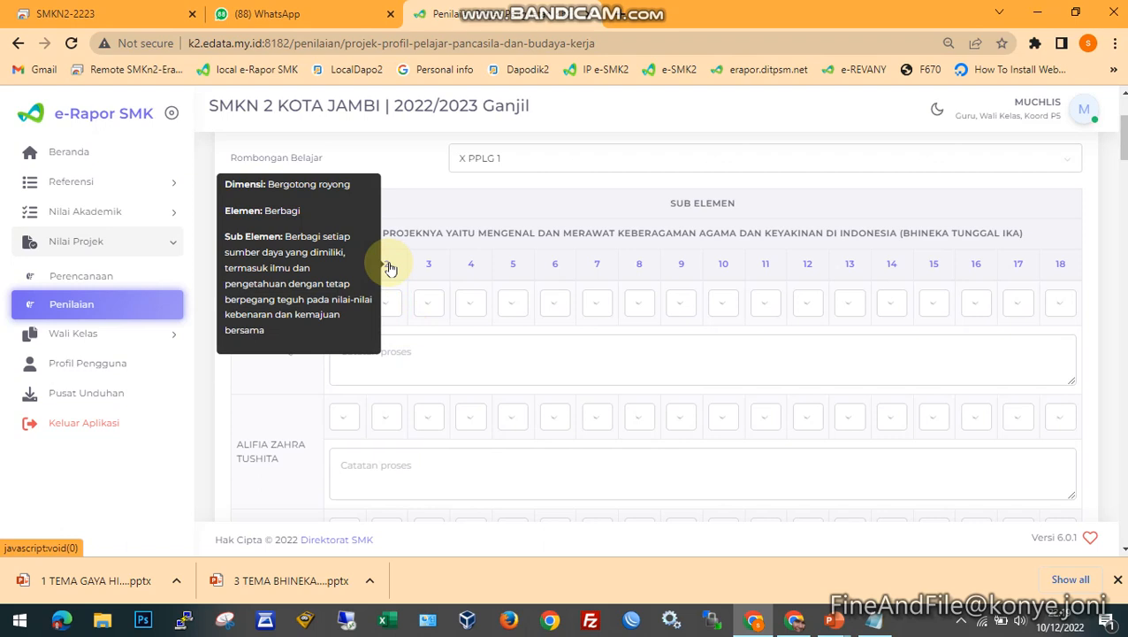
left_click(389, 306)
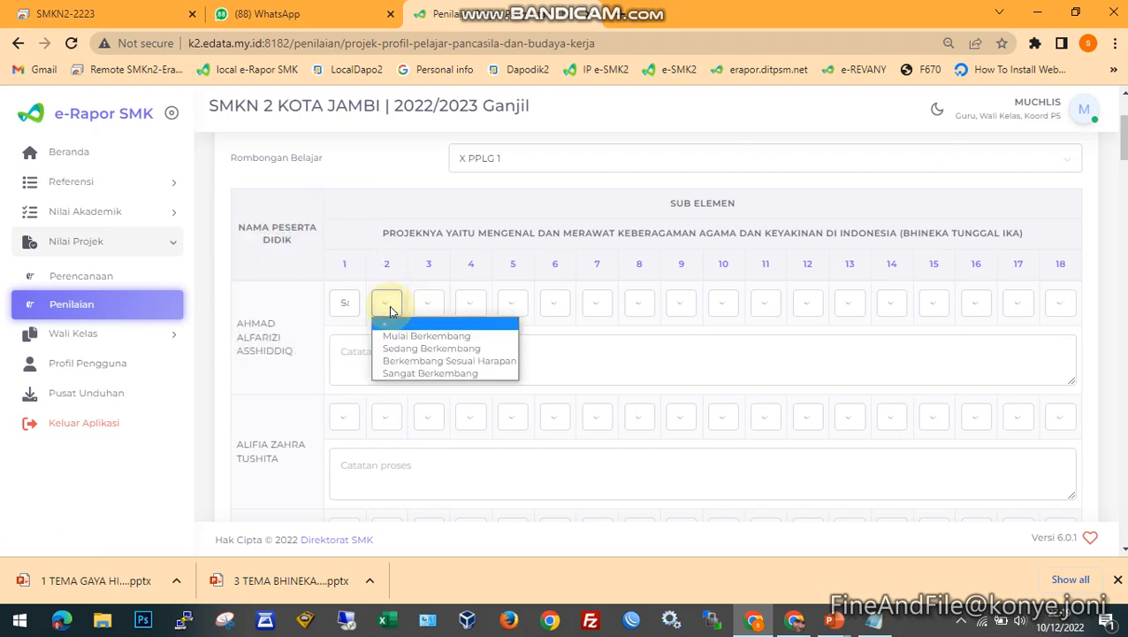
left_click(419, 361)
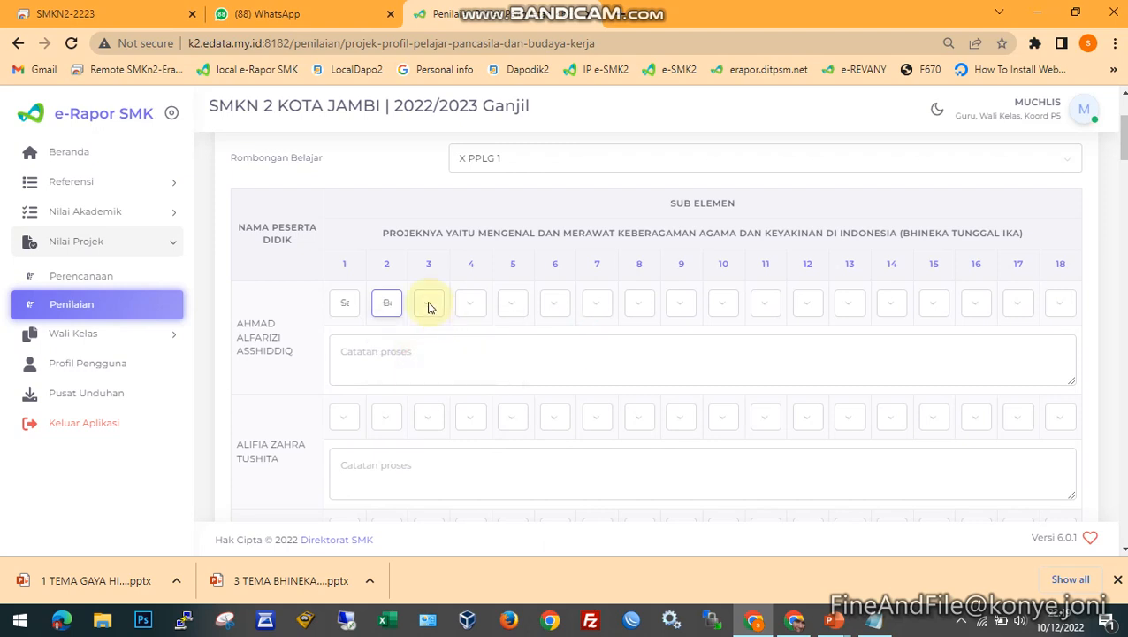
left_click(429, 307)
left_click(438, 332)
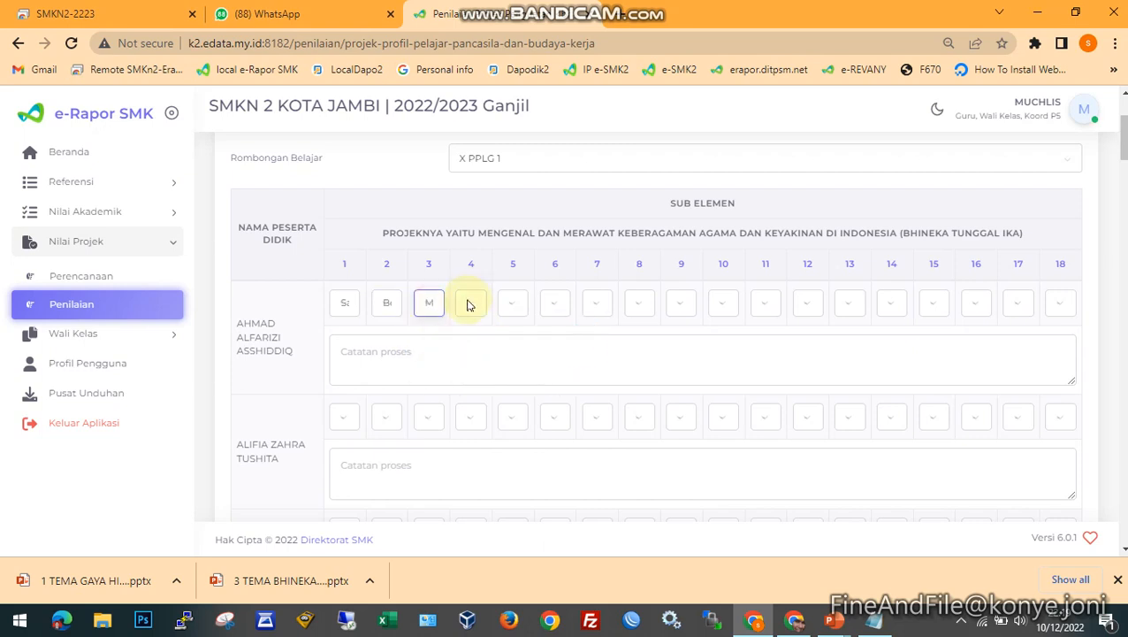
left_click(470, 305)
left_click(500, 349)
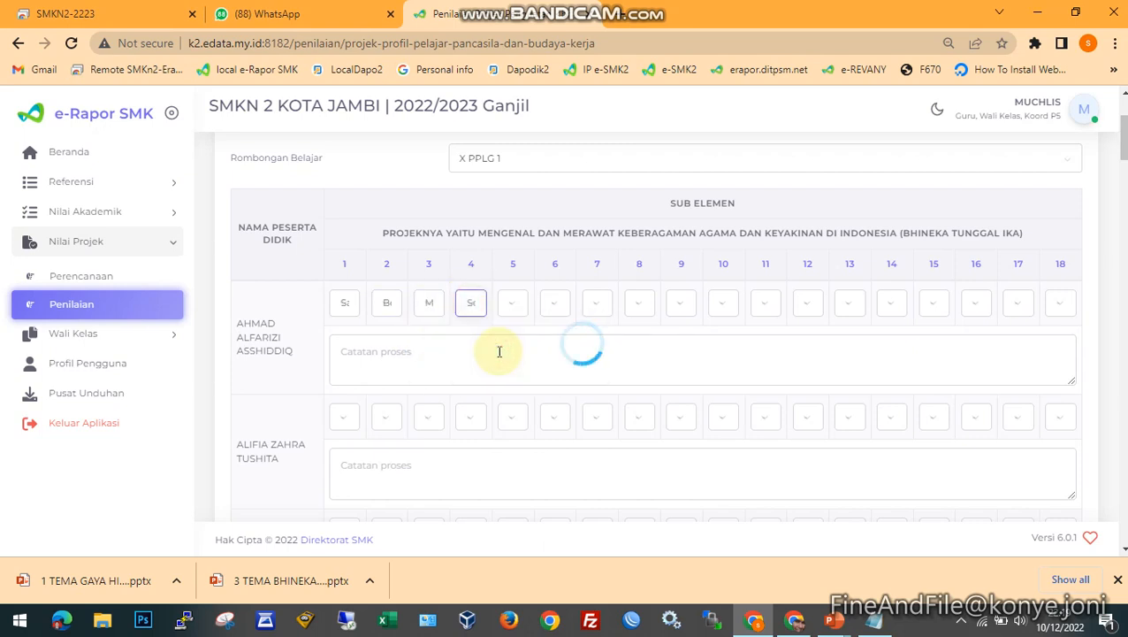
- Enter "contoh catatan proses" as the first student's process note (Catatan proses)
left_click(406, 354)
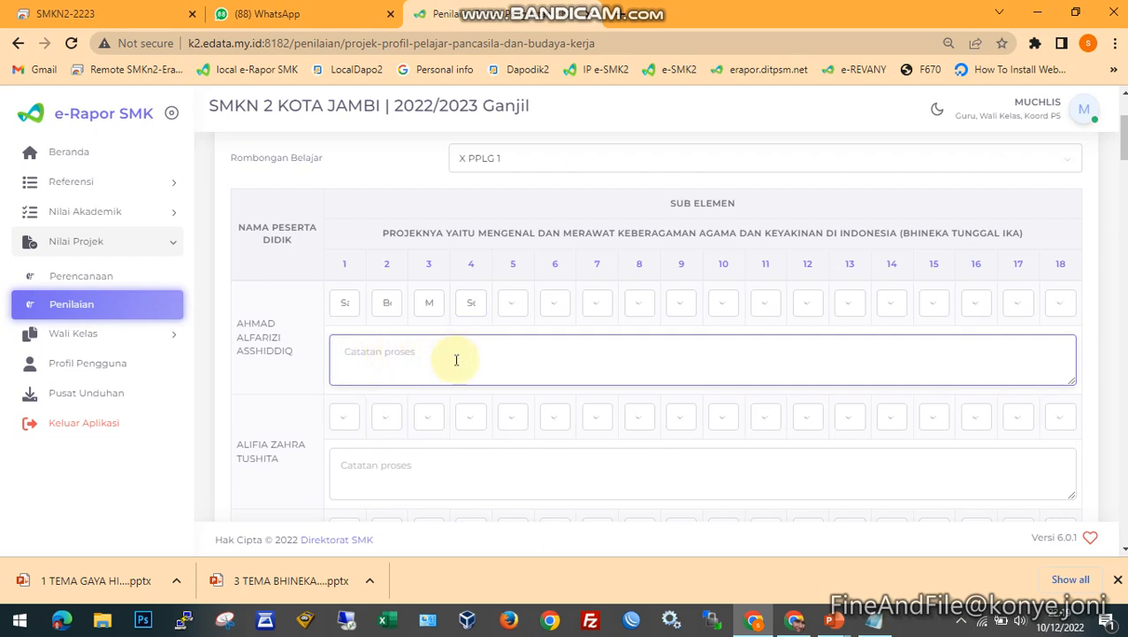
type("co")
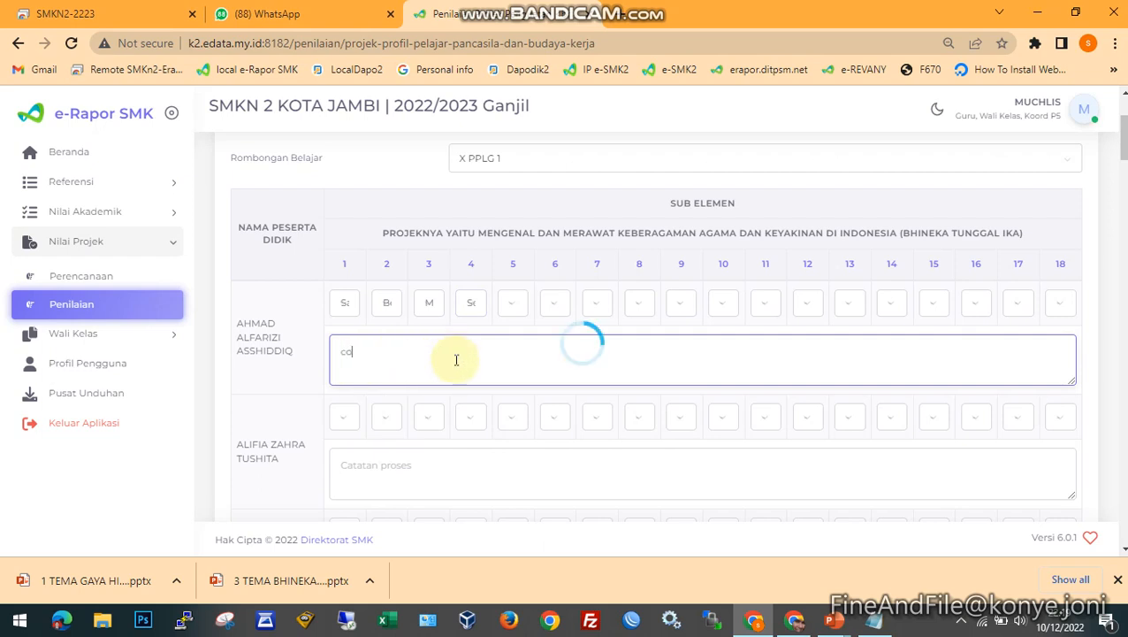
type("ntoh catatan proses")
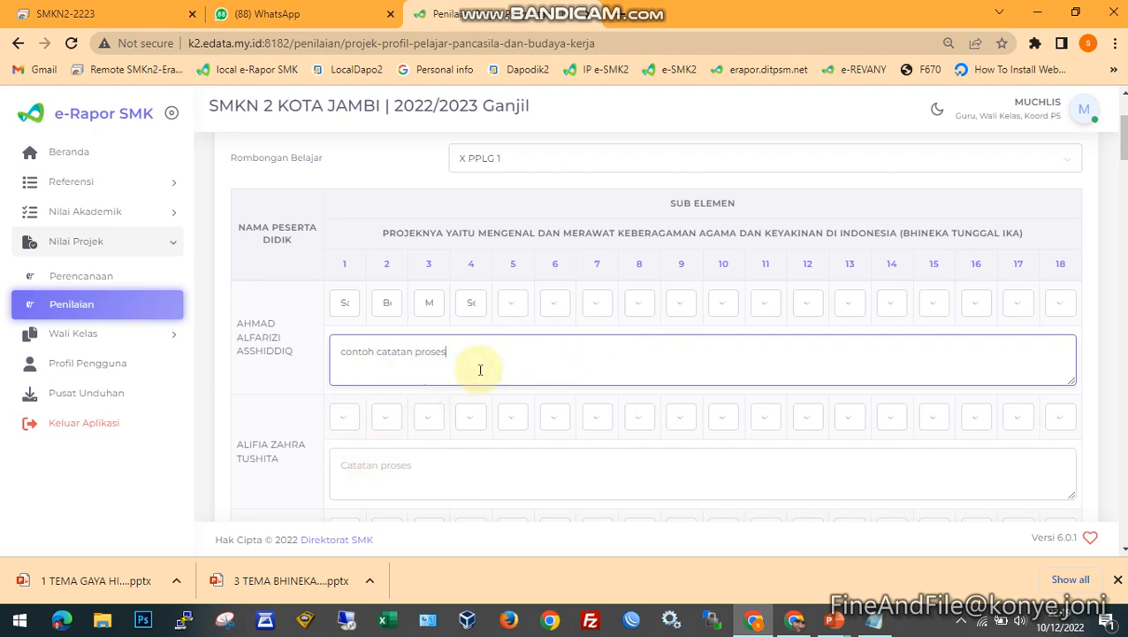
left_click(488, 468)
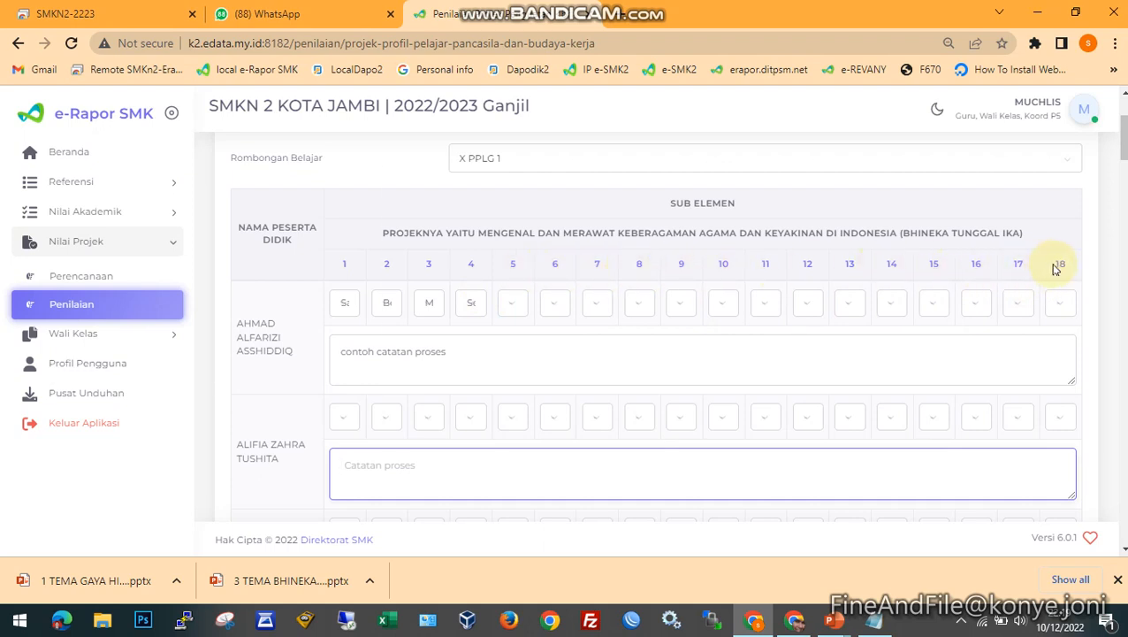
- Rate the first student Mulai Berkembang on sub-elements 5 and 7, and Sedang Berkembang on 6 and 8
left_click(520, 309)
left_click(517, 334)
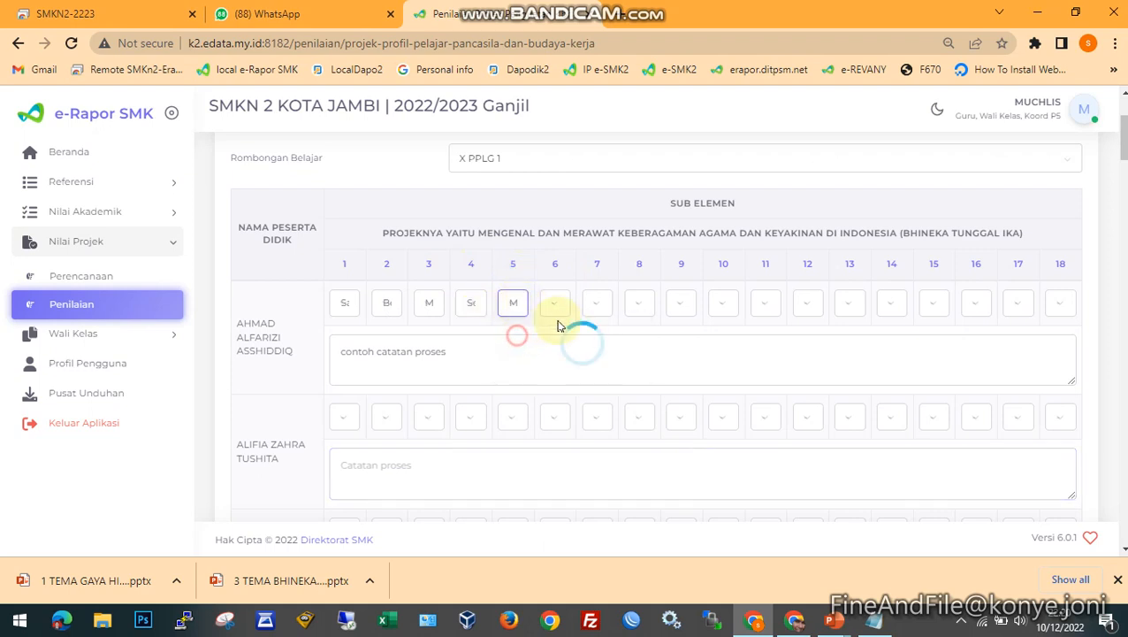
left_click(556, 304)
left_click(600, 305)
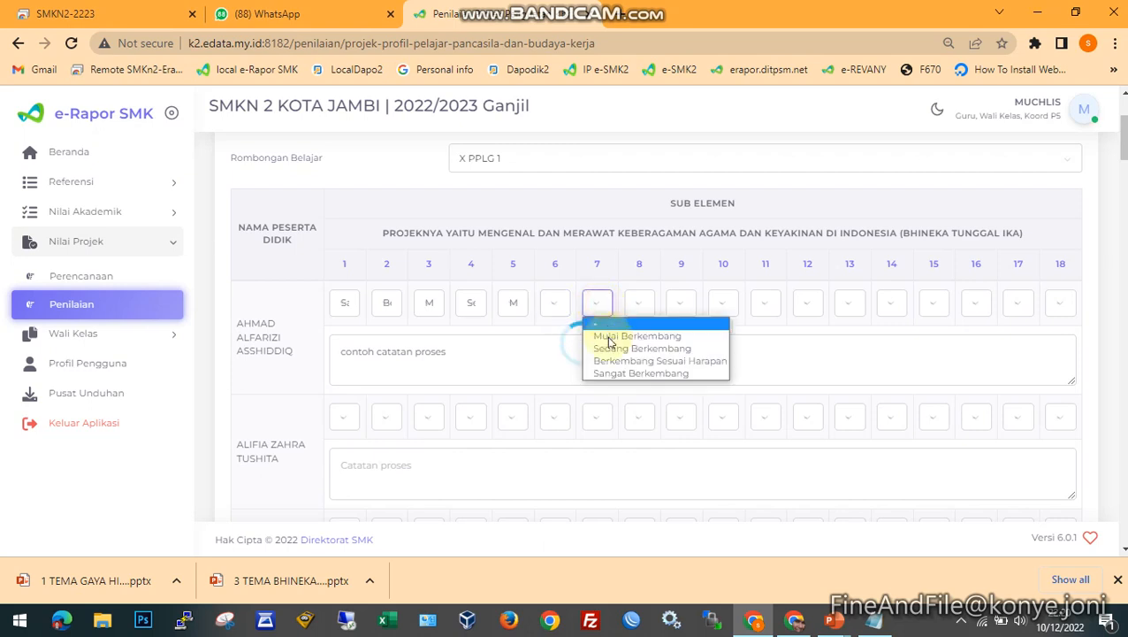
left_click(604, 335)
left_click(636, 302)
left_click(656, 348)
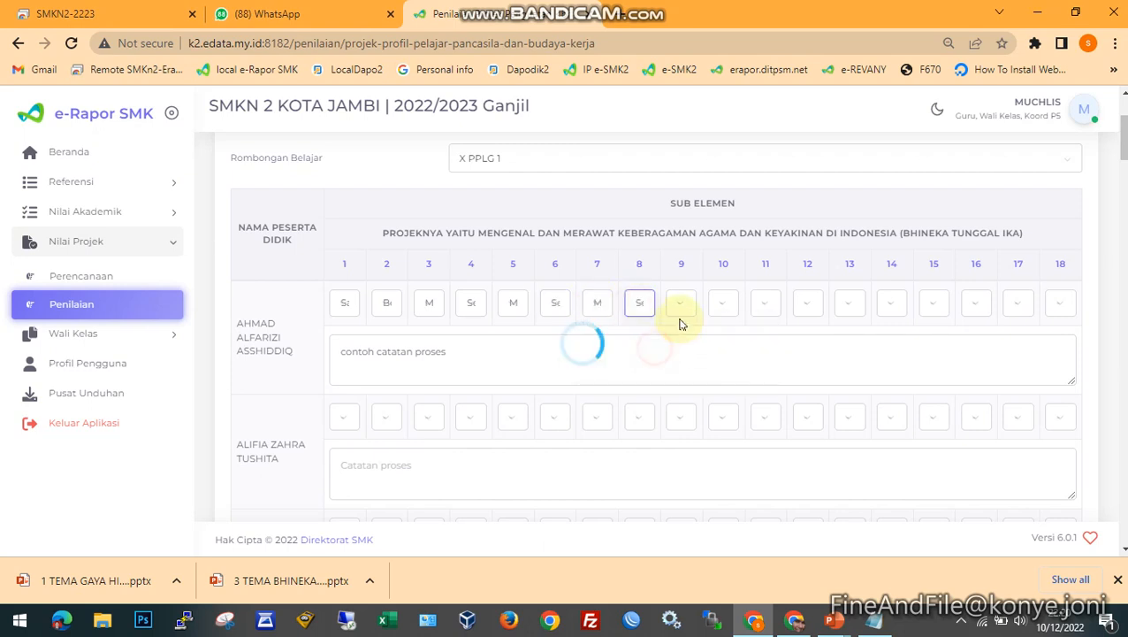
- Rate the first student Sedang Berkembang on sub-elements 9 and 12, and Mulai Berkembang on 10 and 11
left_click(680, 303)
left_click(688, 348)
left_click(722, 305)
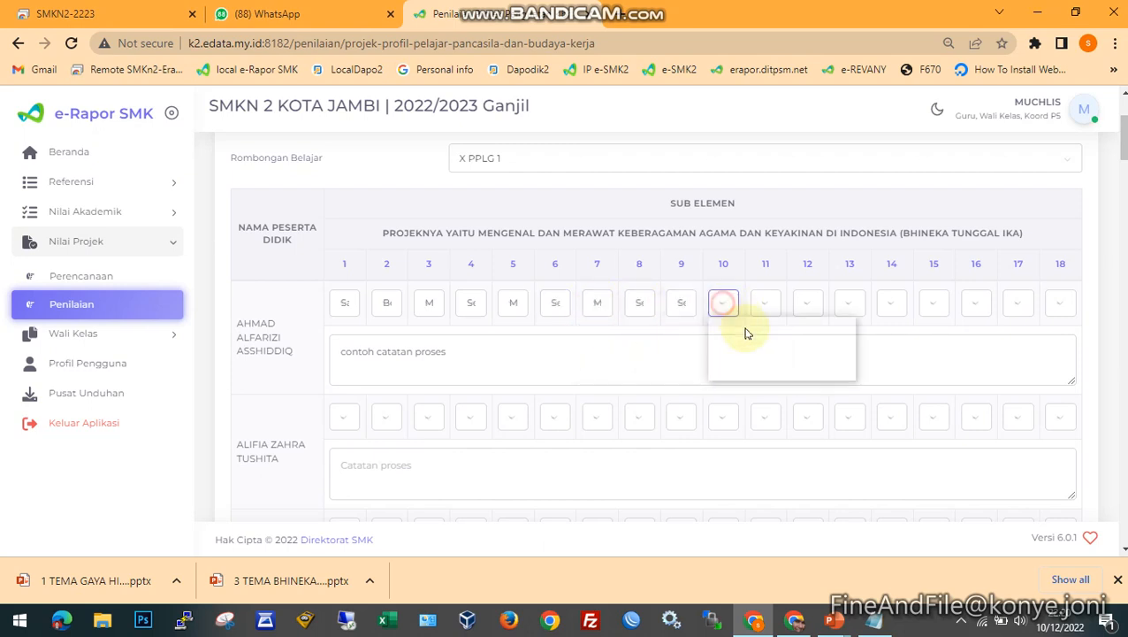
left_click(752, 336)
left_click(766, 303)
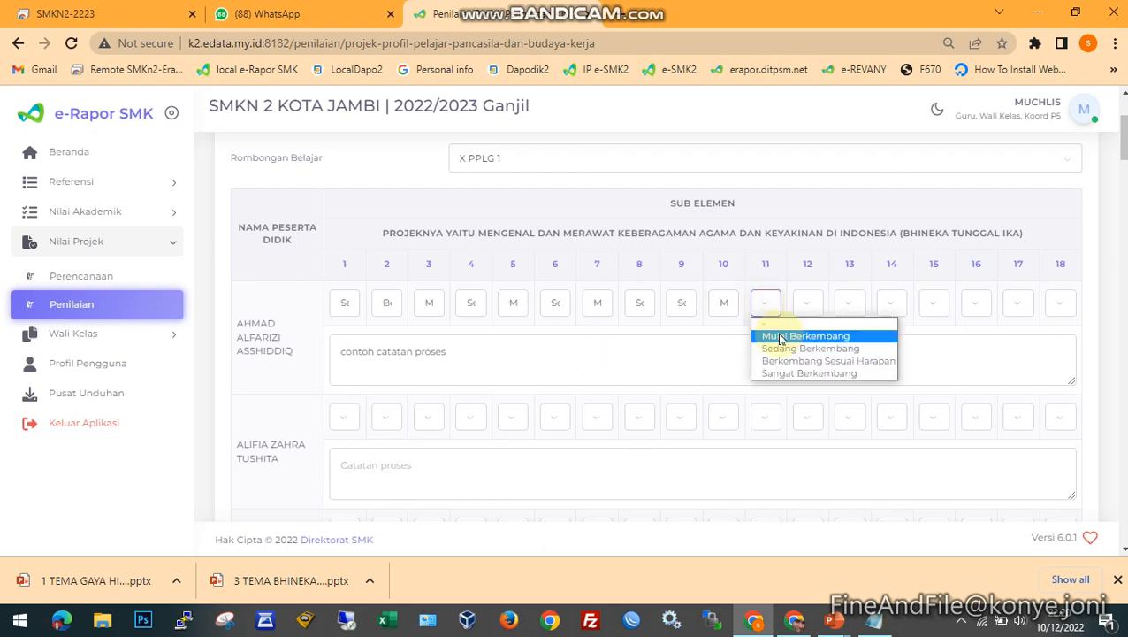
left_click(776, 332)
left_click(809, 303)
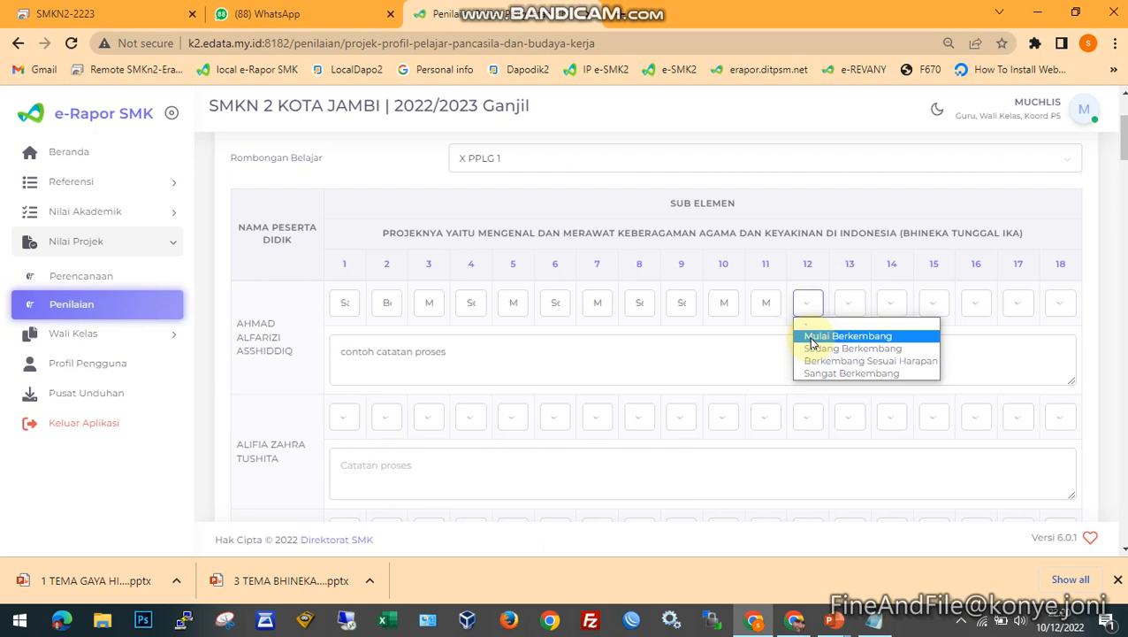
left_click(812, 347)
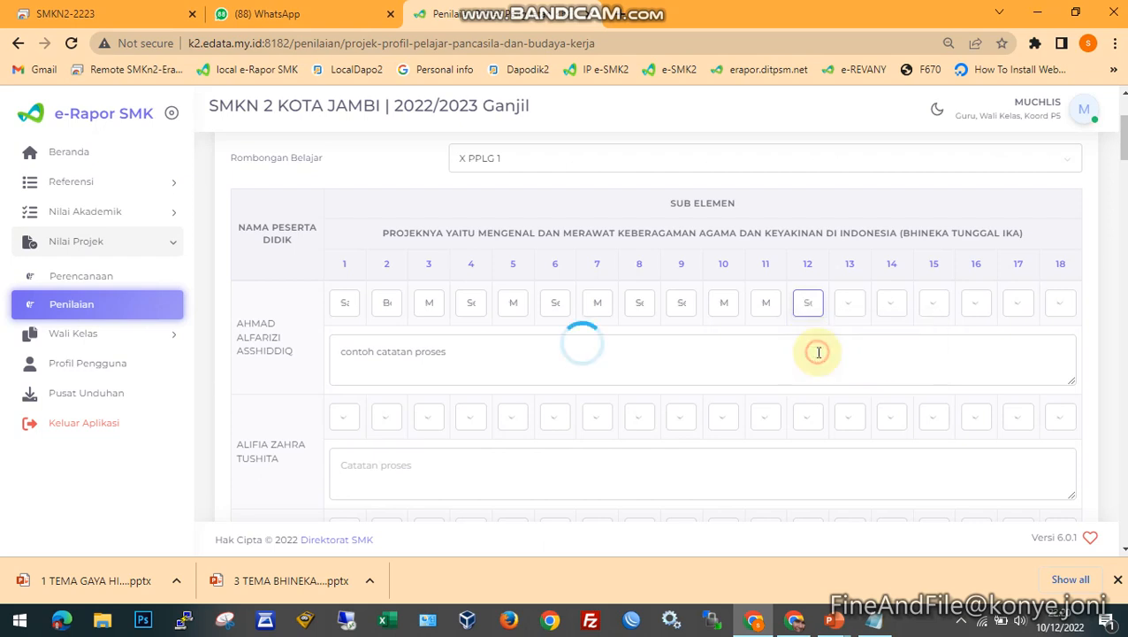
- Rate the first student Sedang Berkembang on sub-element 13 and Mulai Berkembang on 14 and 15
left_click(850, 303)
left_click(859, 349)
left_click(891, 304)
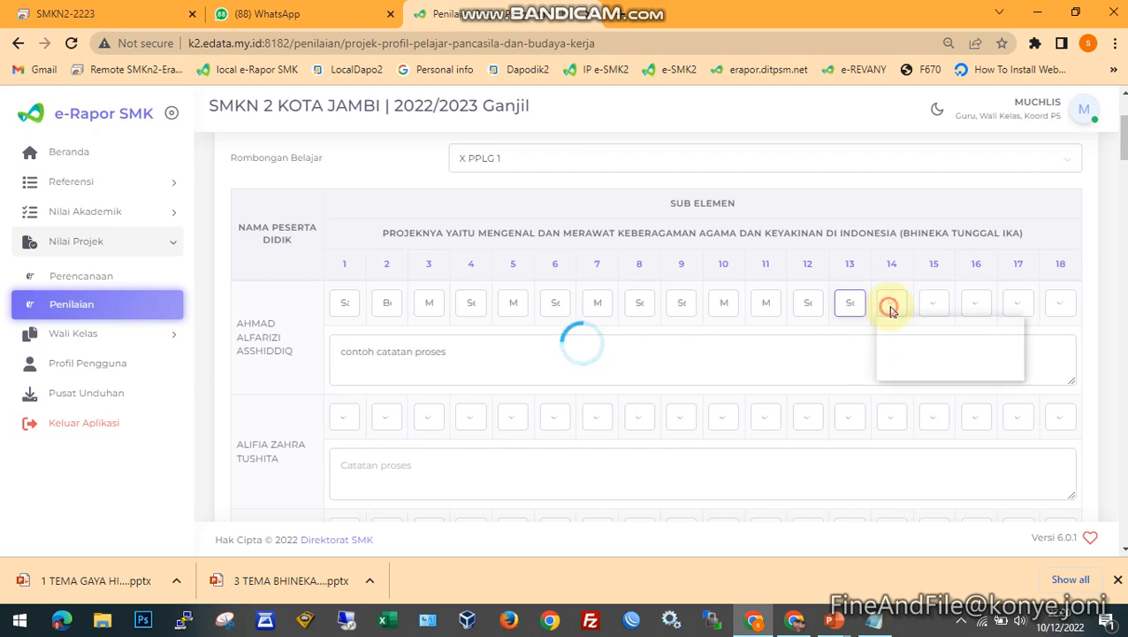
left_click(900, 337)
left_click(933, 303)
left_click(948, 337)
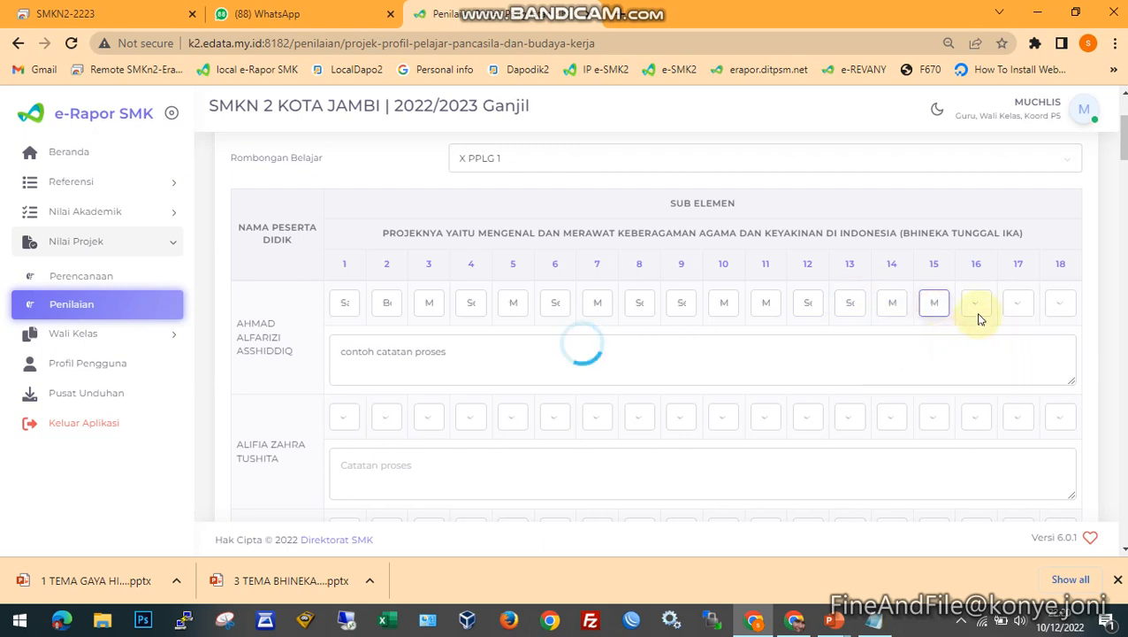
- Rate the first student Mulai Berkembang on sub-elements 16 and 17, and Sedang Berkembang on 18
left_click(976, 303)
left_click(976, 336)
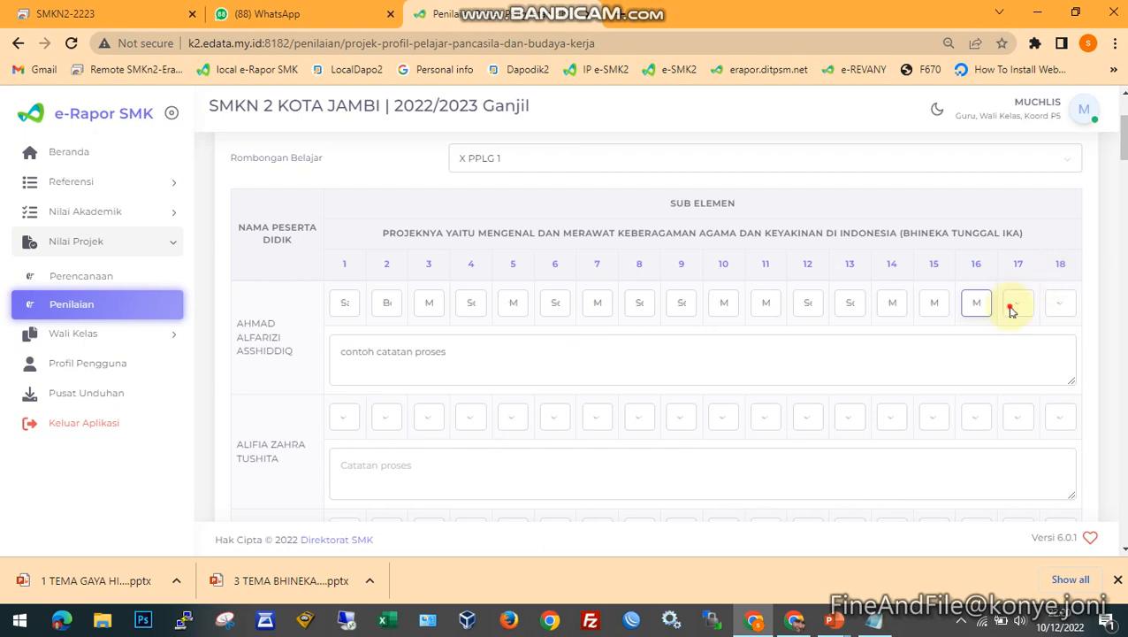
left_click(1013, 305)
left_click(1017, 333)
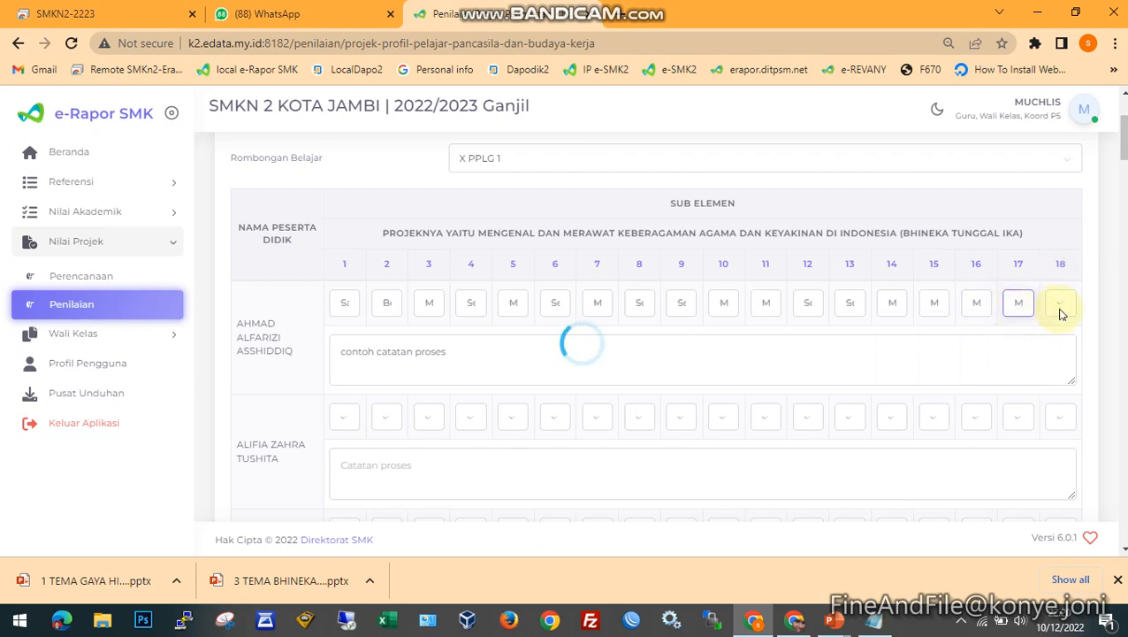
left_click(1057, 305)
left_click(1043, 341)
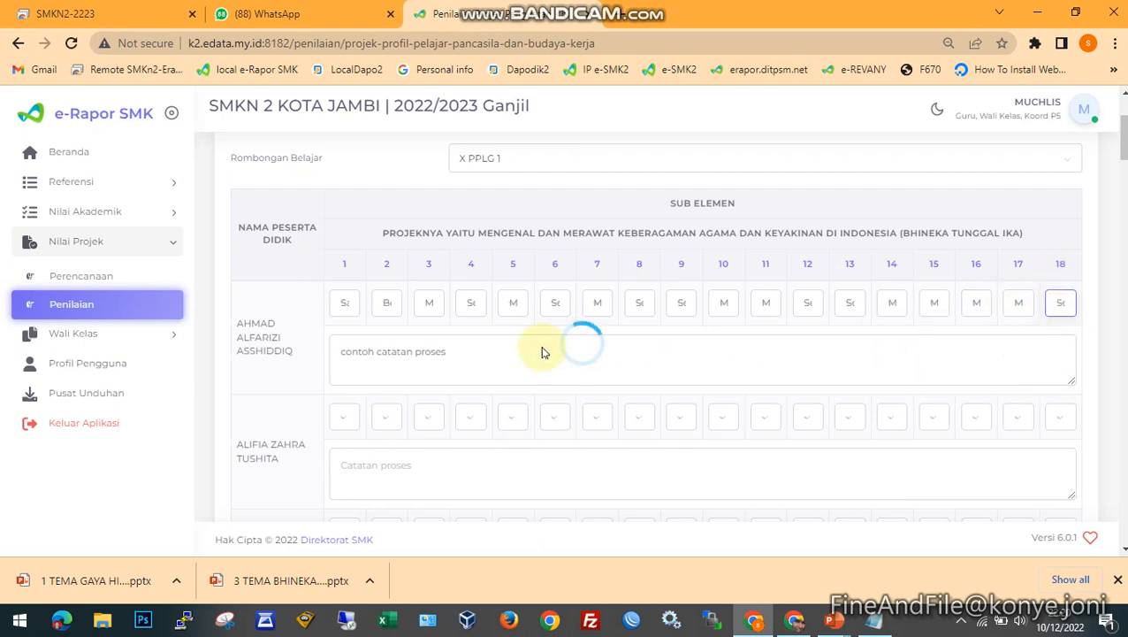
left_click(497, 352)
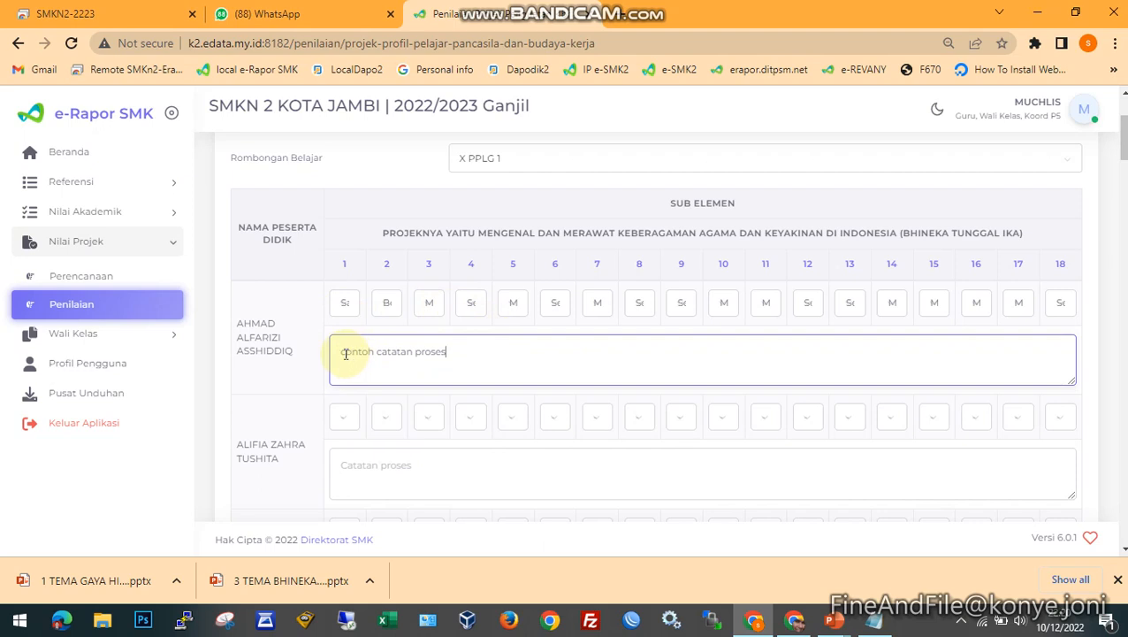
left_click_drag(345, 353, 473, 352)
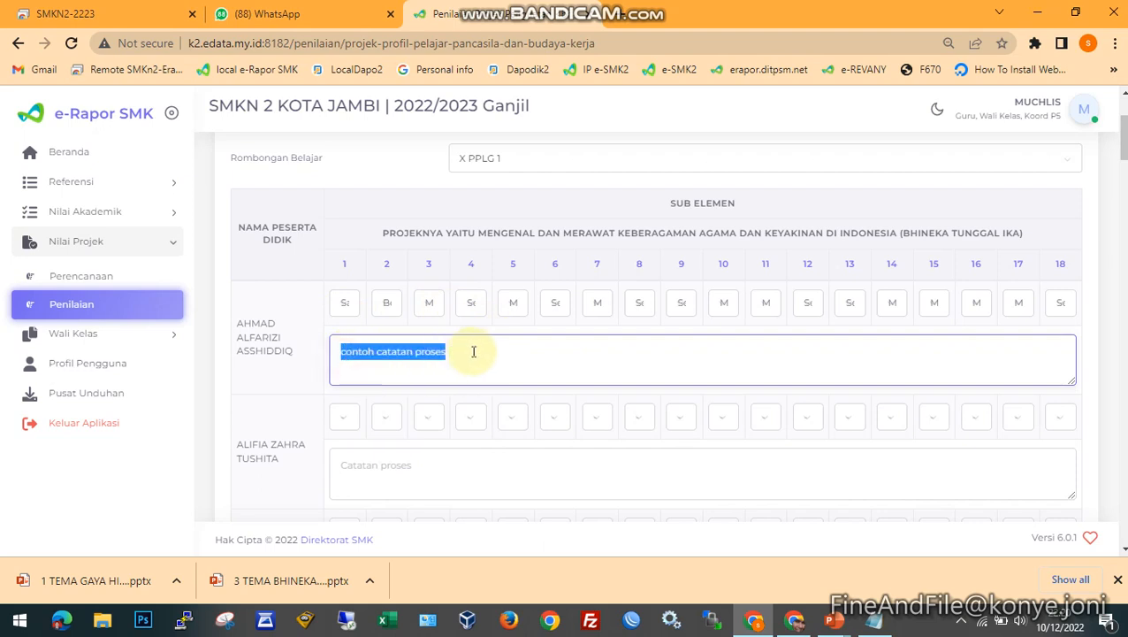
left_click(365, 358)
left_click_drag(344, 354, 455, 349)
left_click(480, 358)
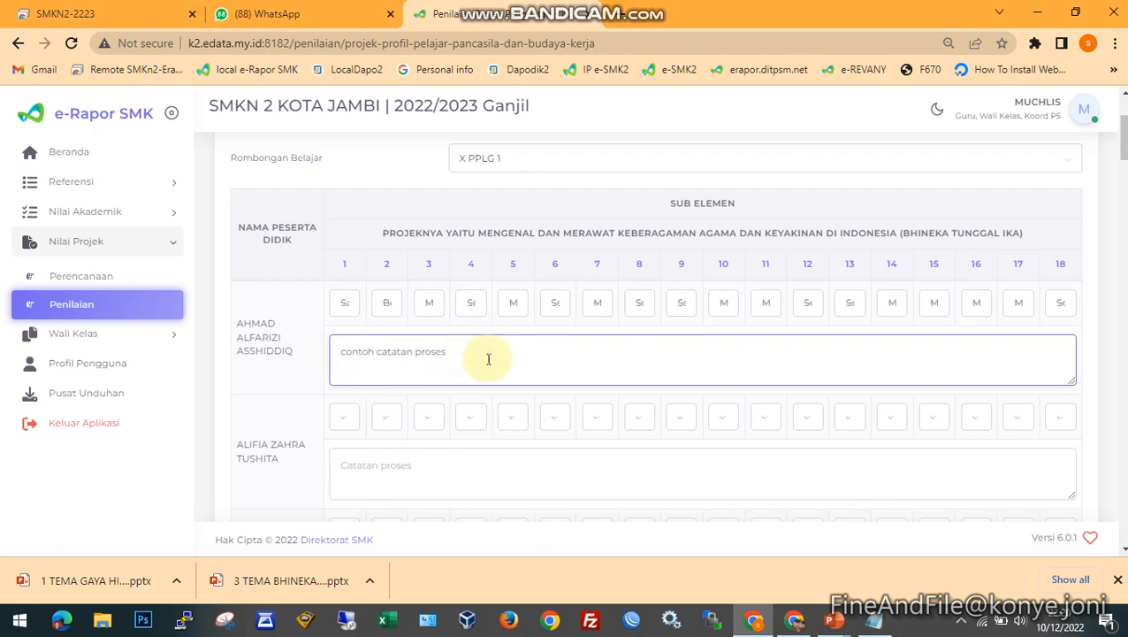
- Save the project assessment for class X PPLG 1 at the end of the student list
scroll(488, 359, "down", 1)
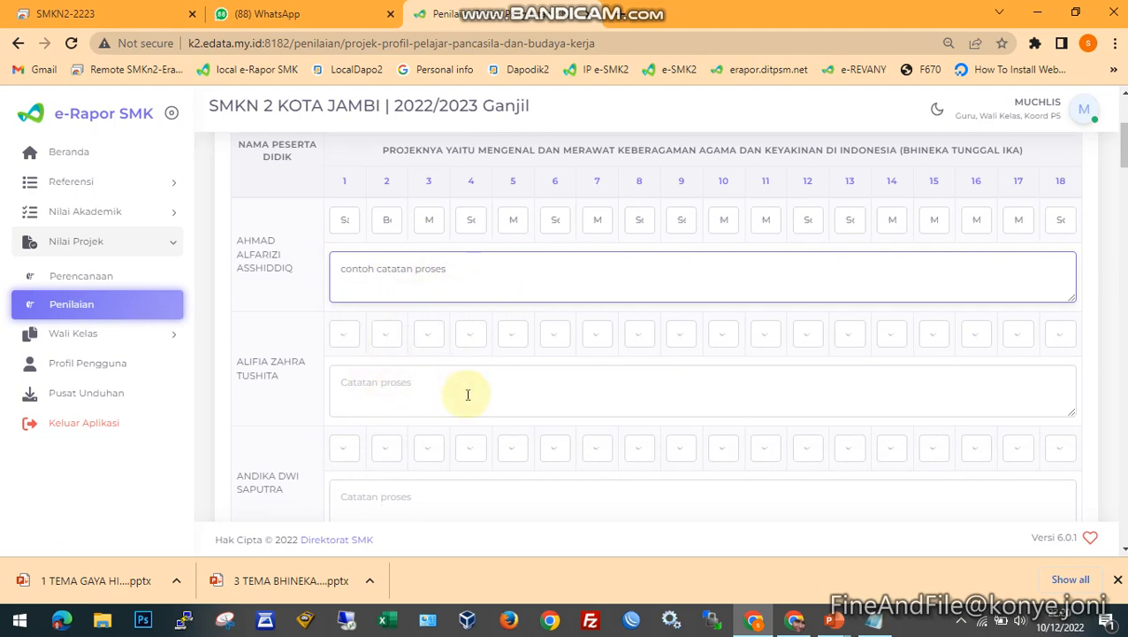
scroll(468, 394, "down", 20)
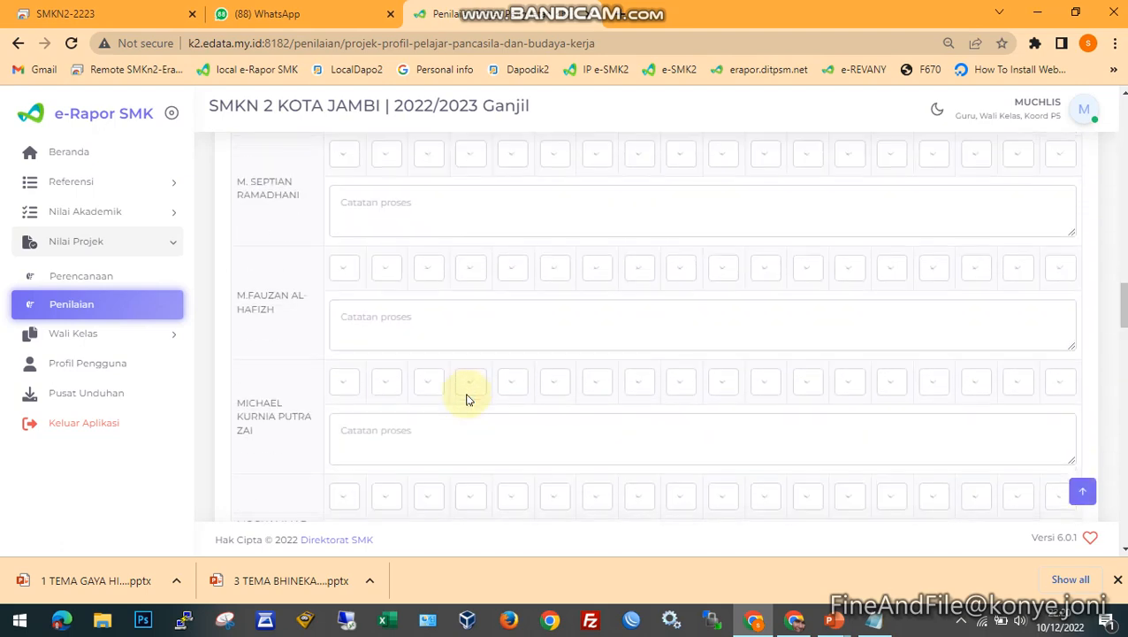
scroll(468, 399, "down", 10)
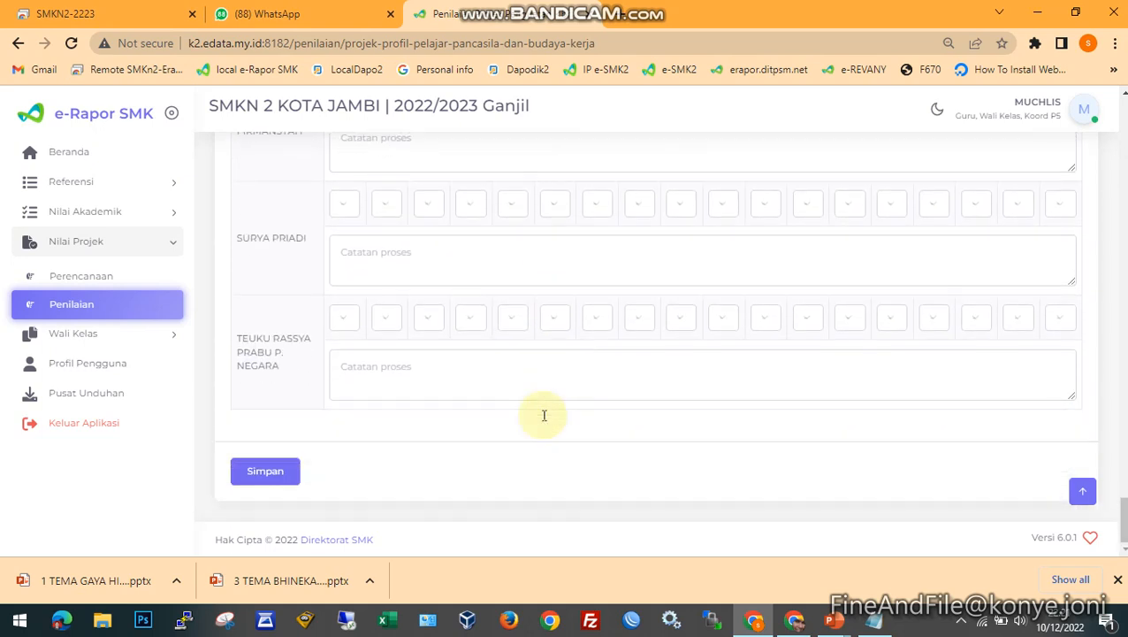
left_click(265, 474)
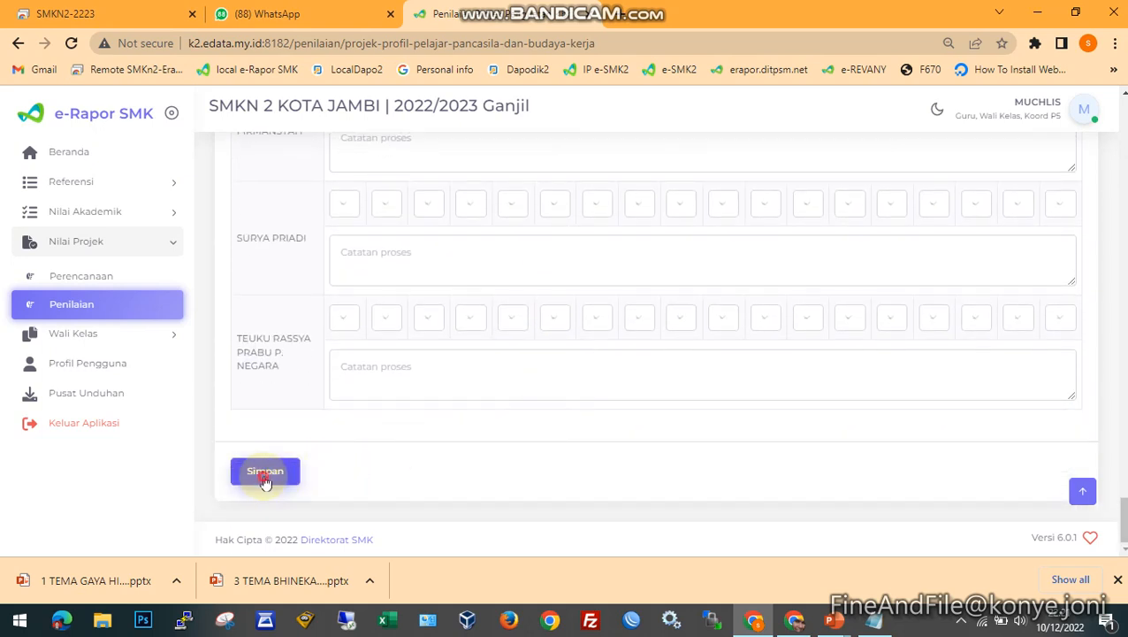